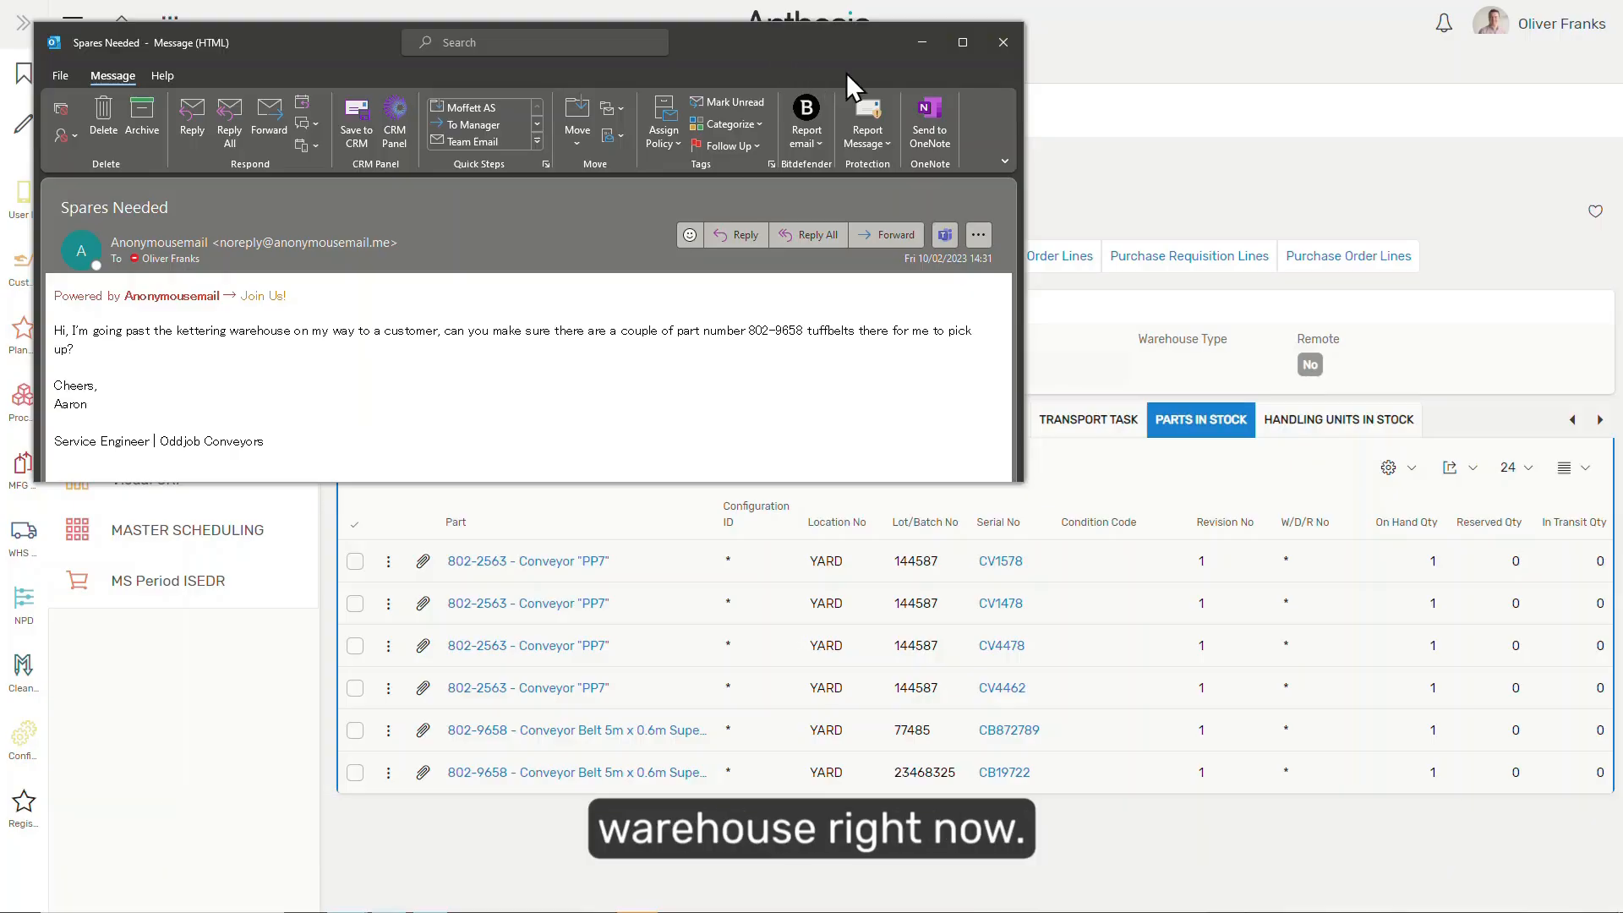
# Step: Select both 802-9658 conveyor belts in Warehouse 1000's stock and start moving them with a shipment order
pyautogui.click(1077, 176)
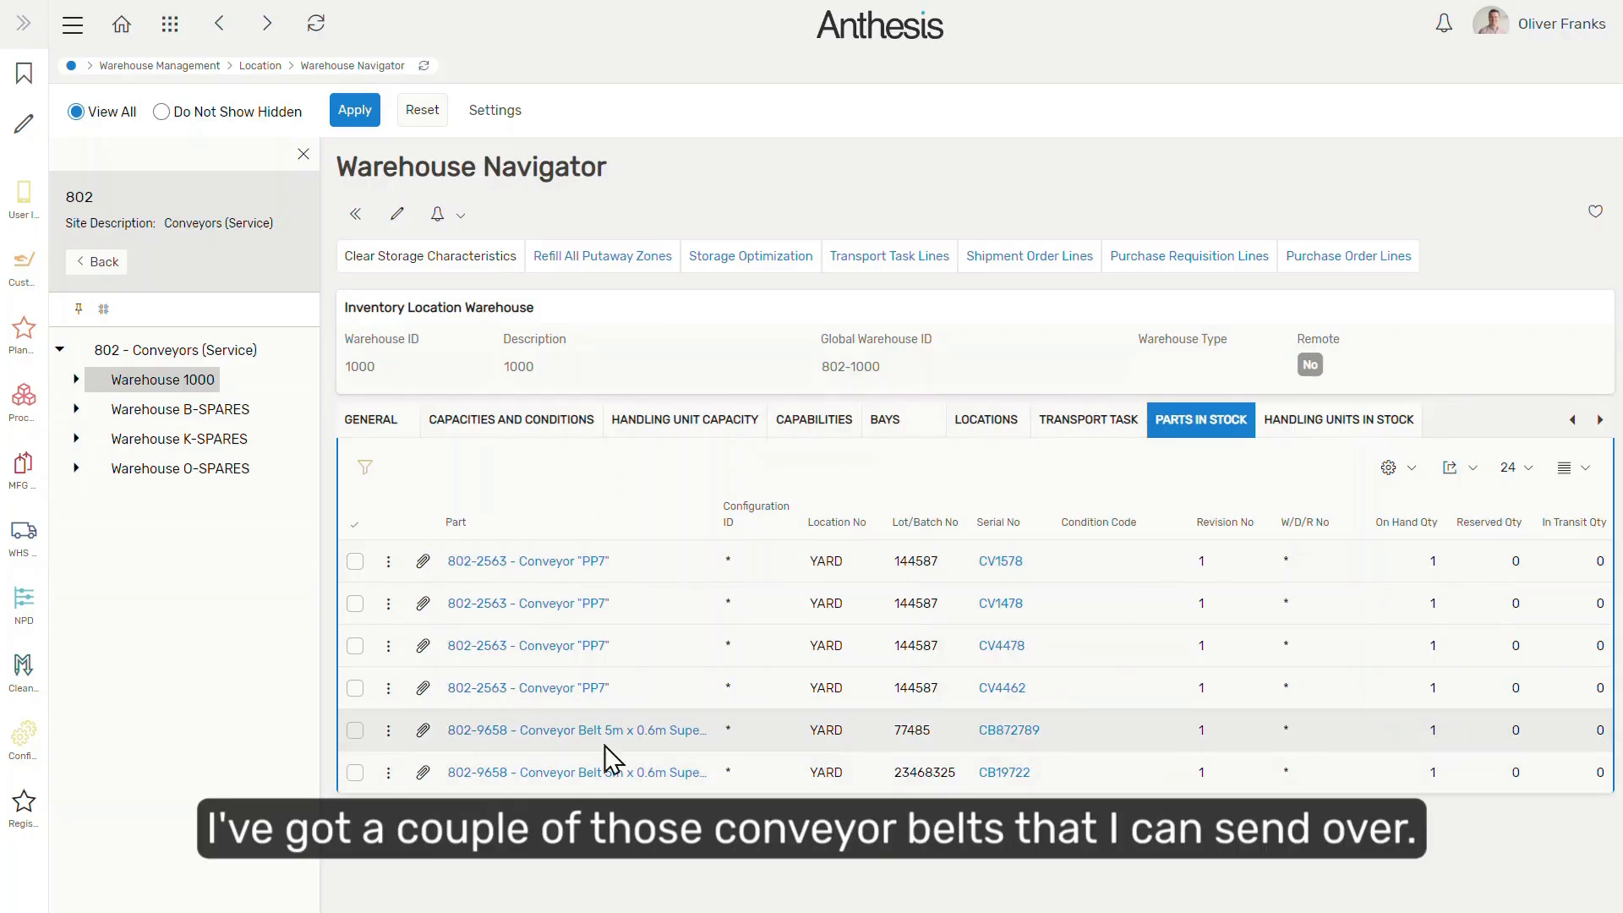
pyautogui.click(355, 731)
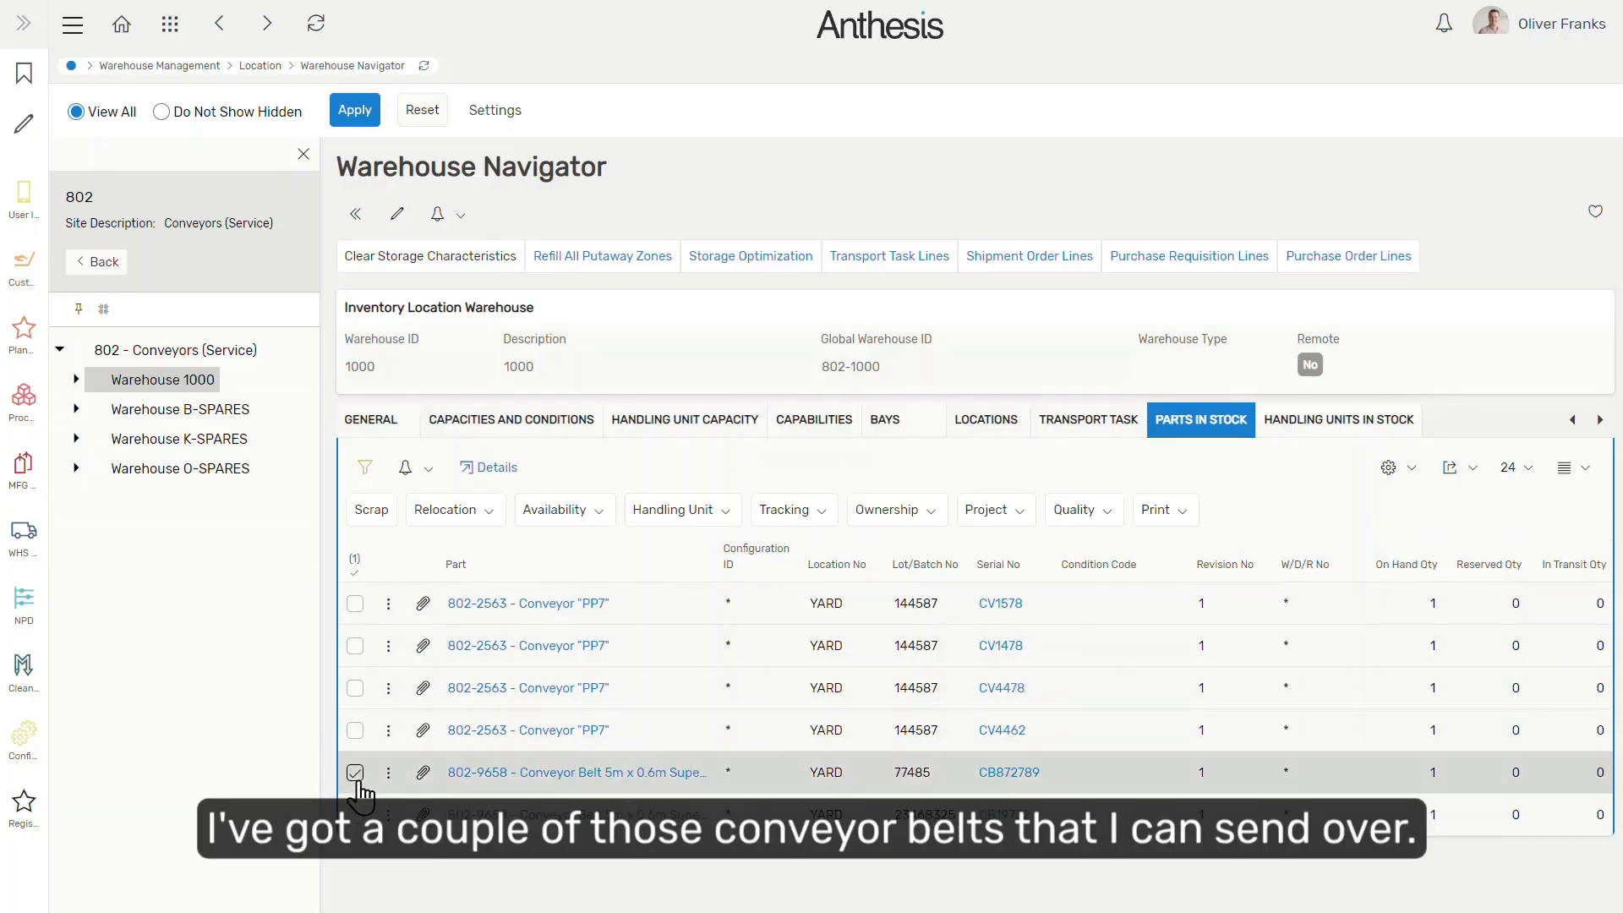
pyautogui.click(356, 815)
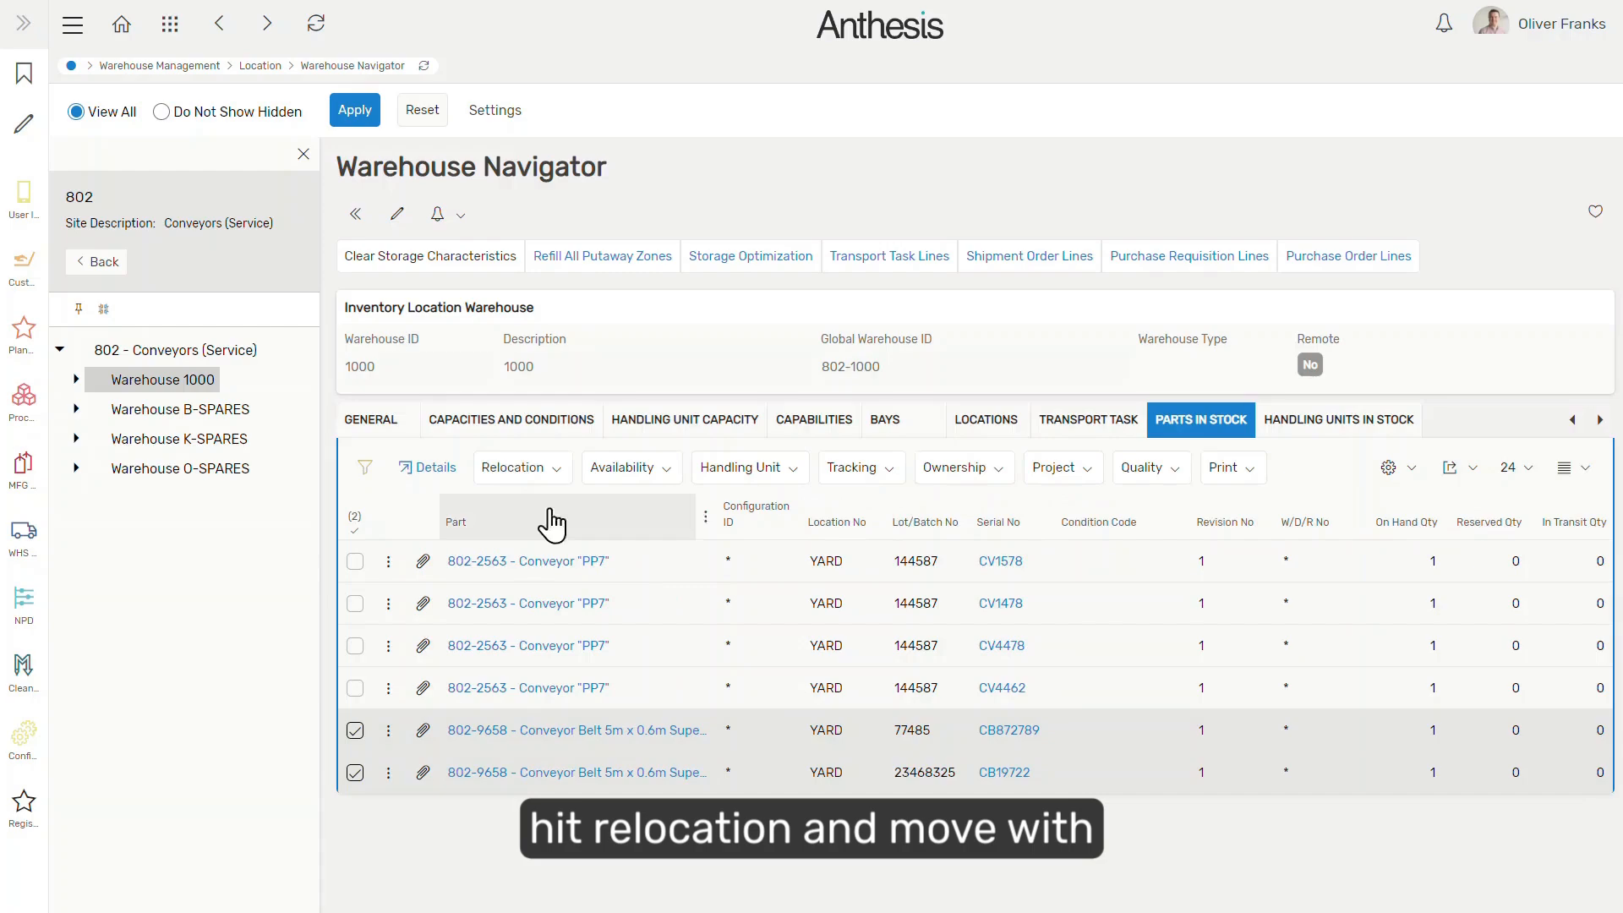
pyautogui.click(541, 474)
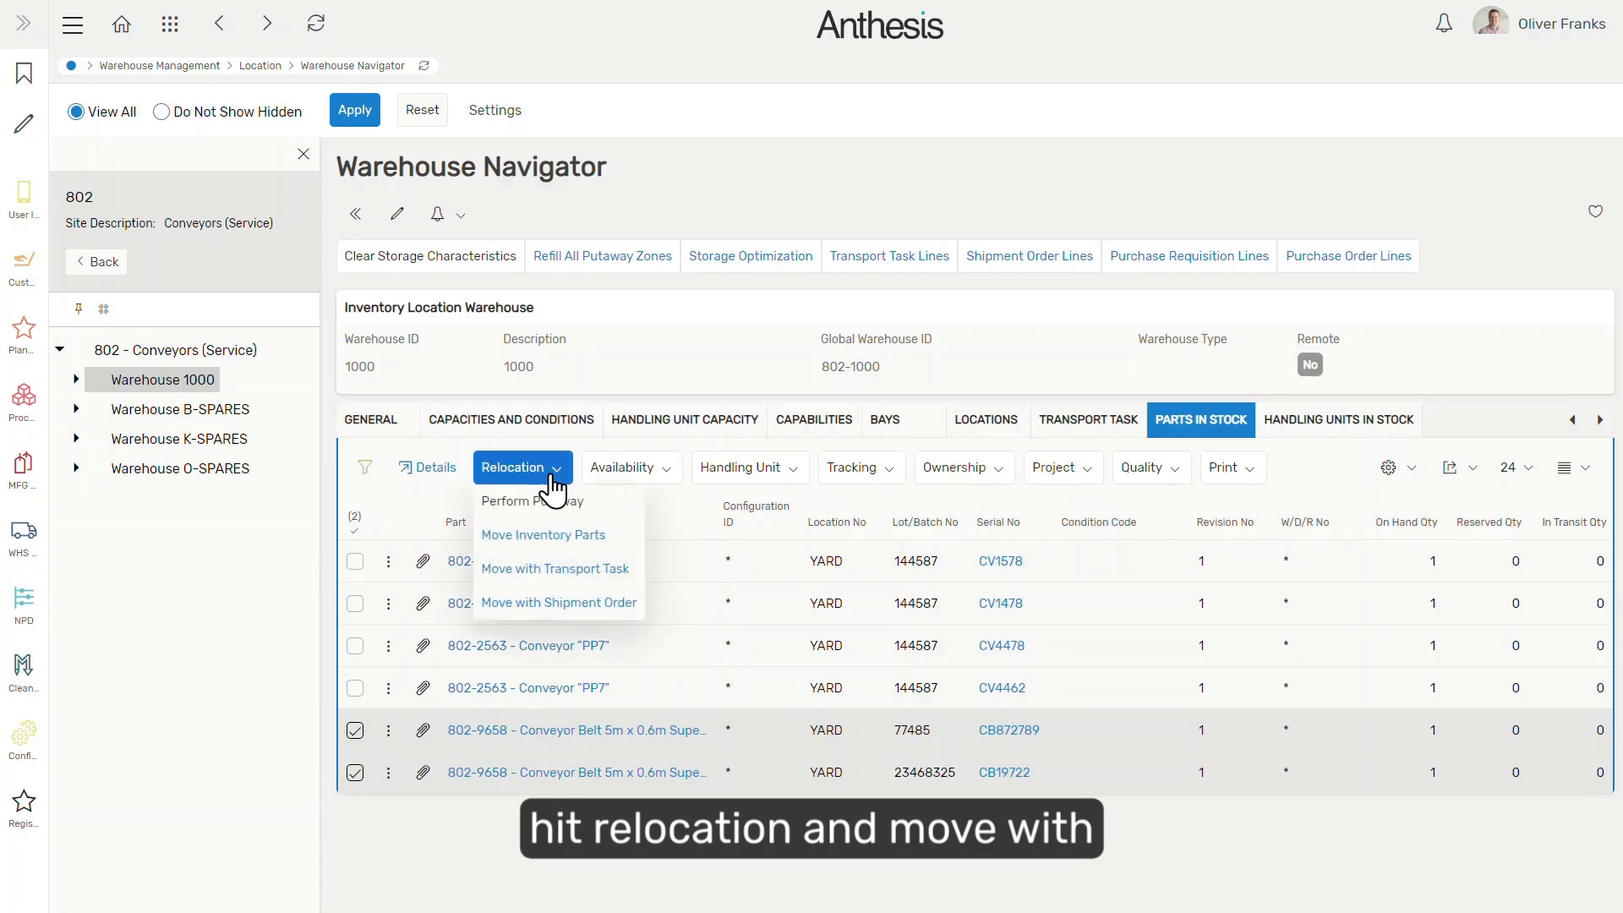
pyautogui.click(624, 602)
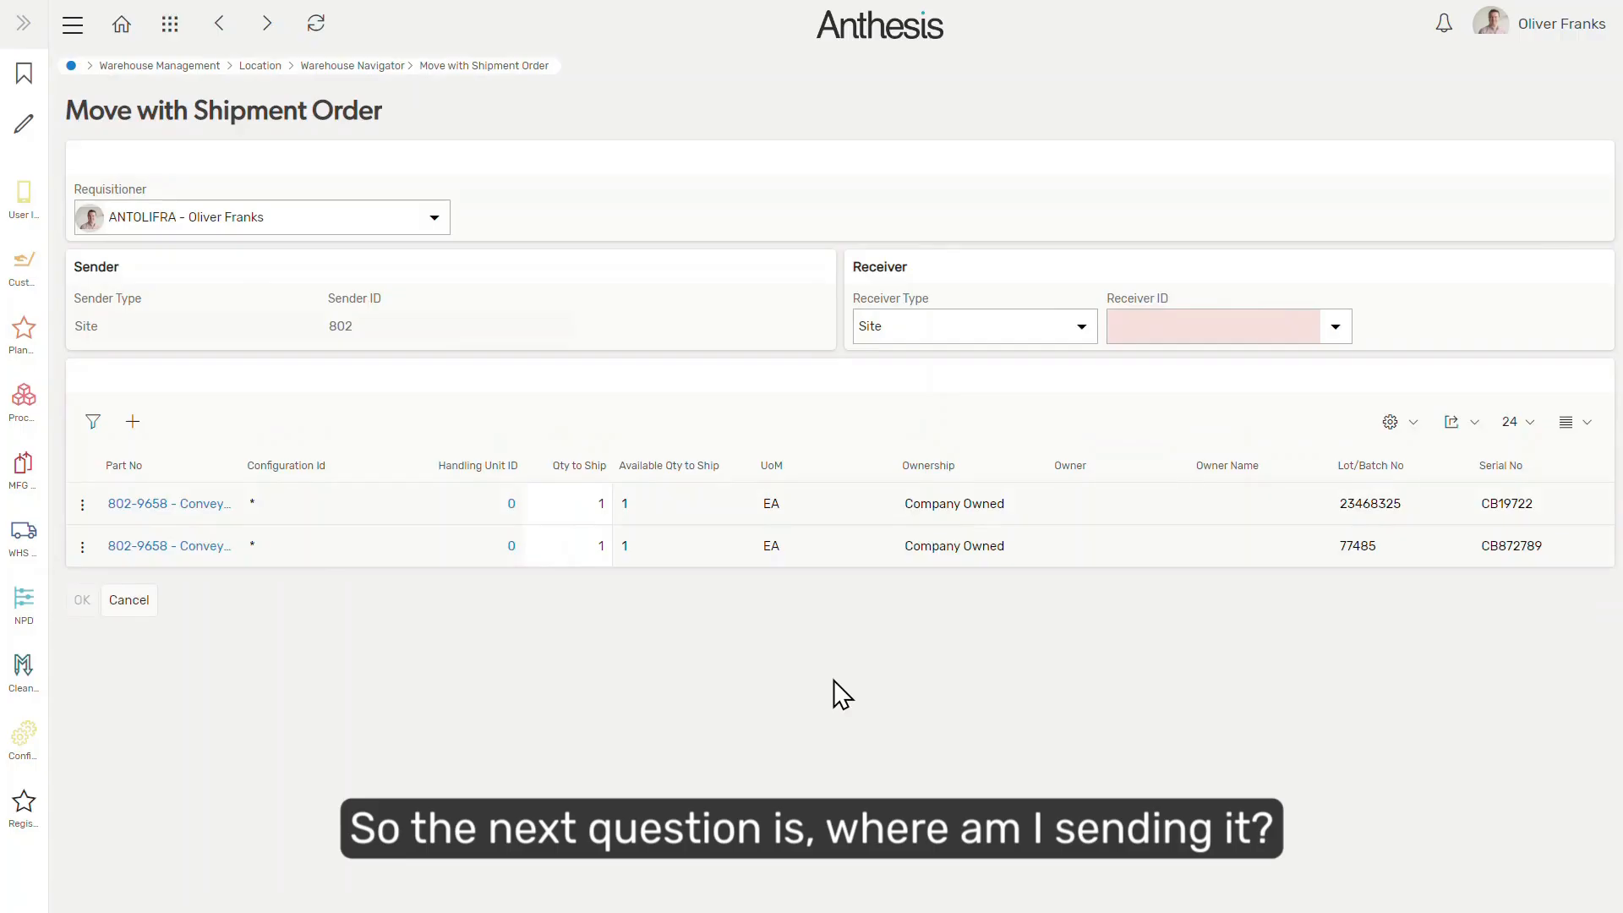
# Step: Set the receiver to remote warehouse 802-K-SPARES, create the shipment order and open it
pyautogui.click(1082, 334)
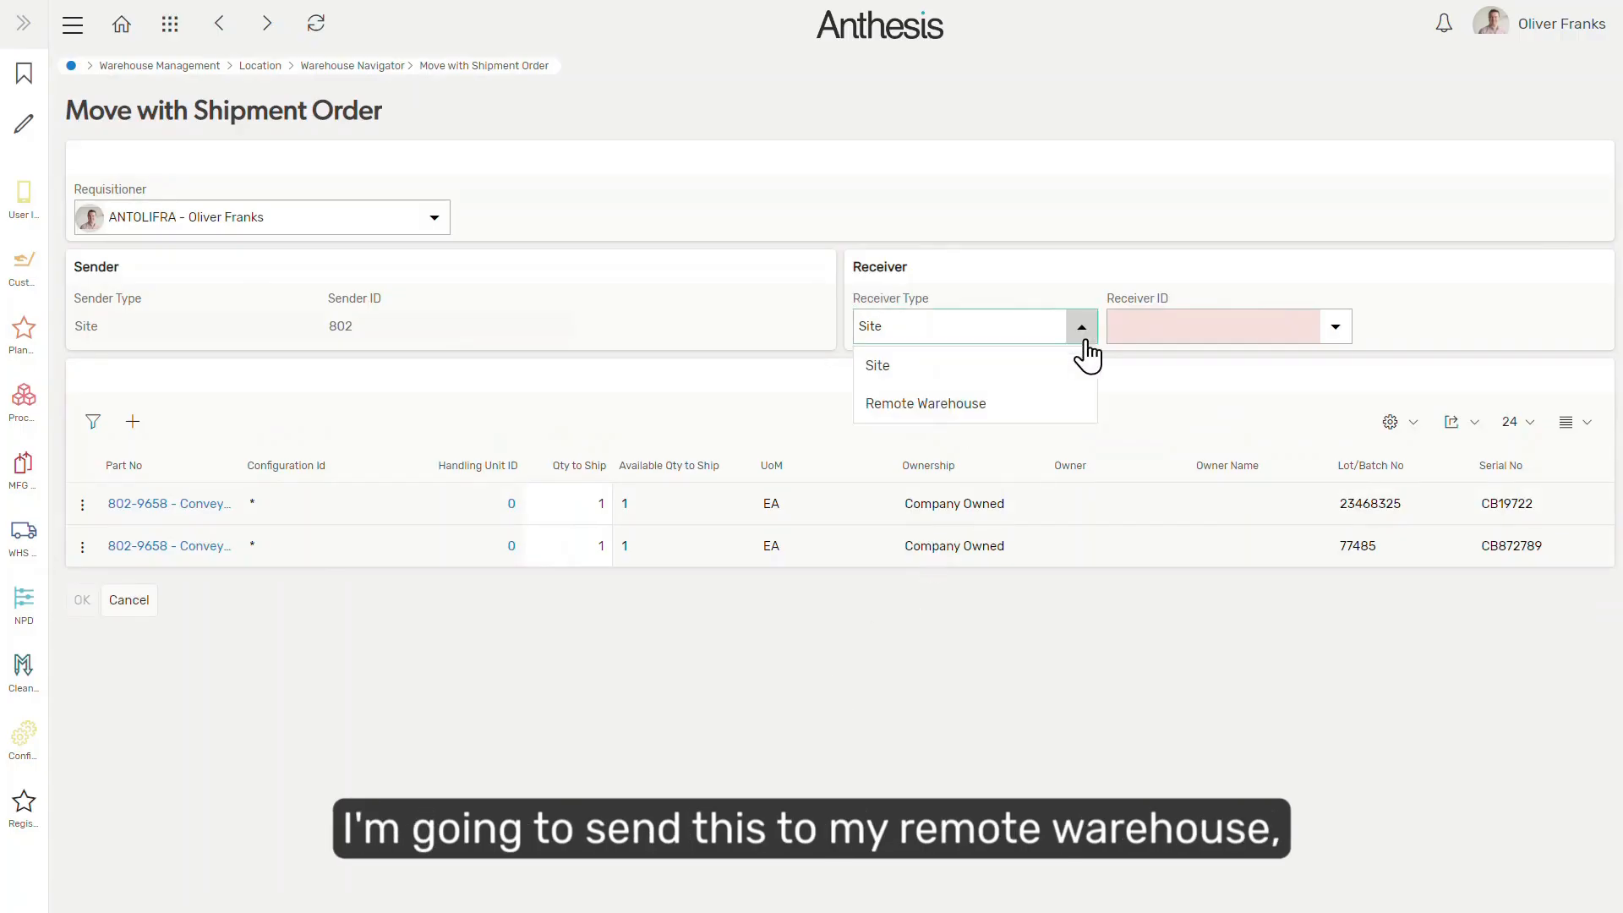
pyautogui.click(1022, 405)
pyautogui.click(1337, 339)
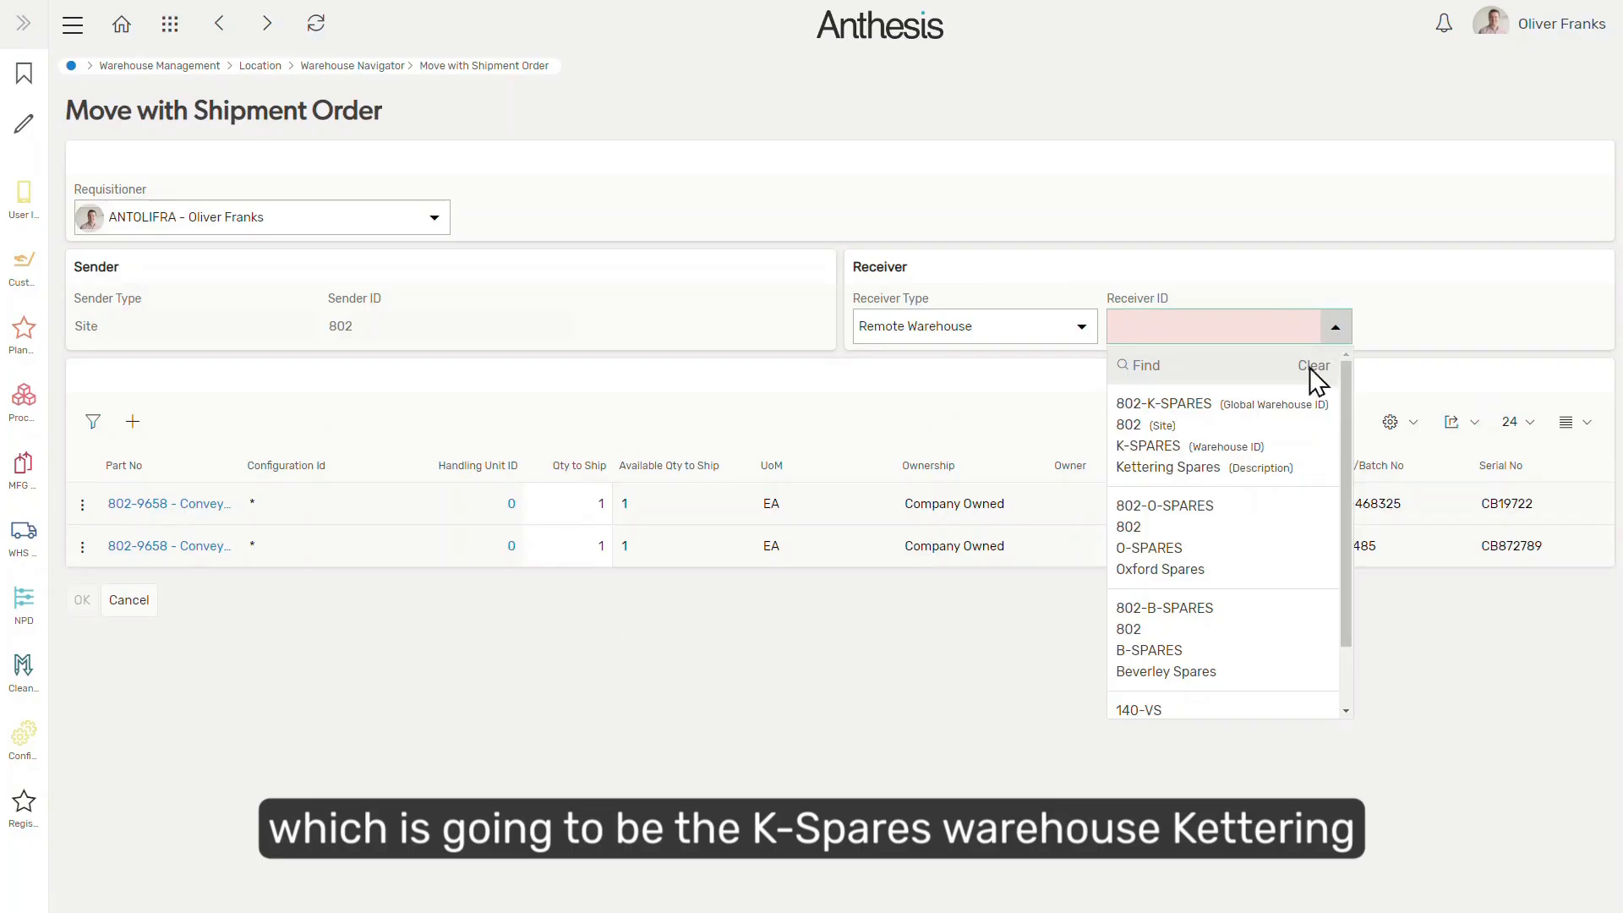
pyautogui.click(1243, 453)
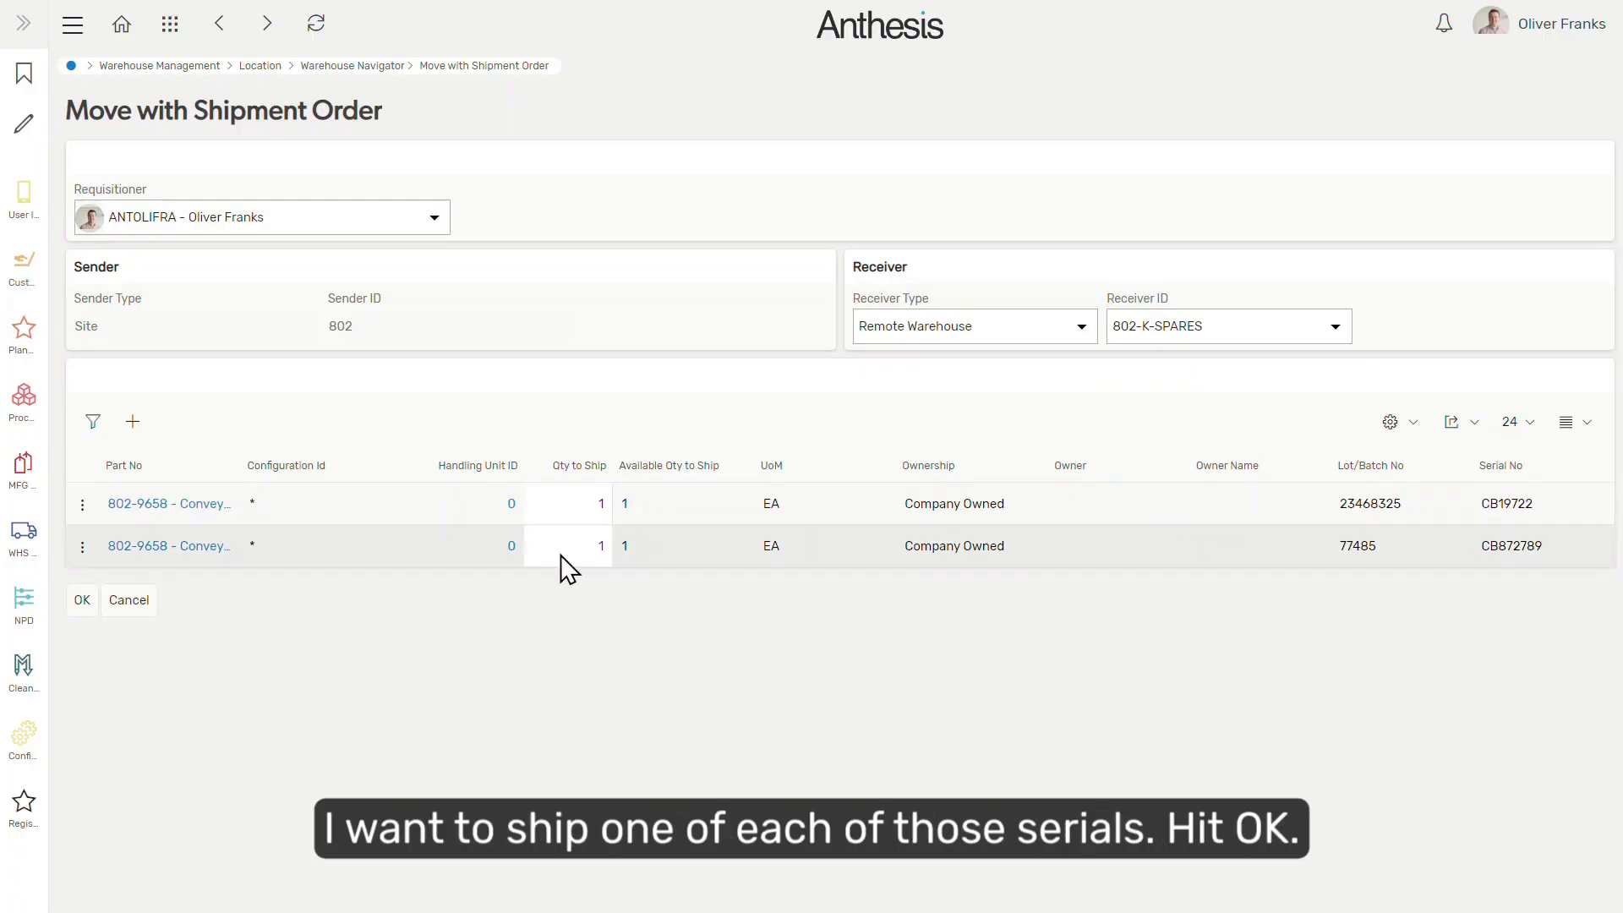
pyautogui.click(83, 600)
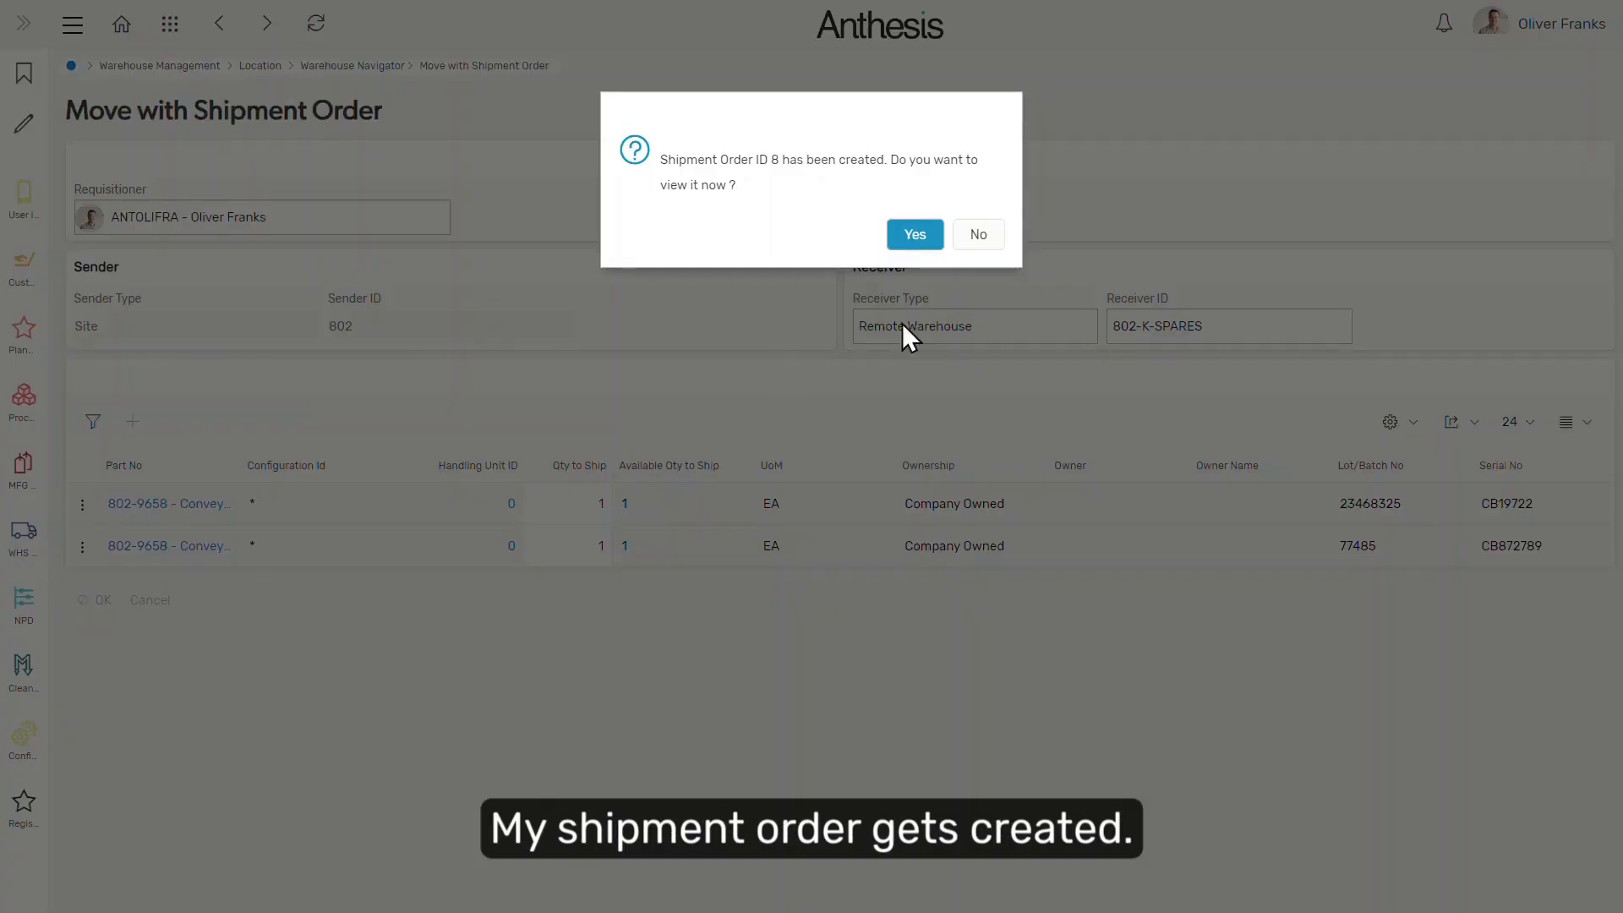
pyautogui.click(917, 241)
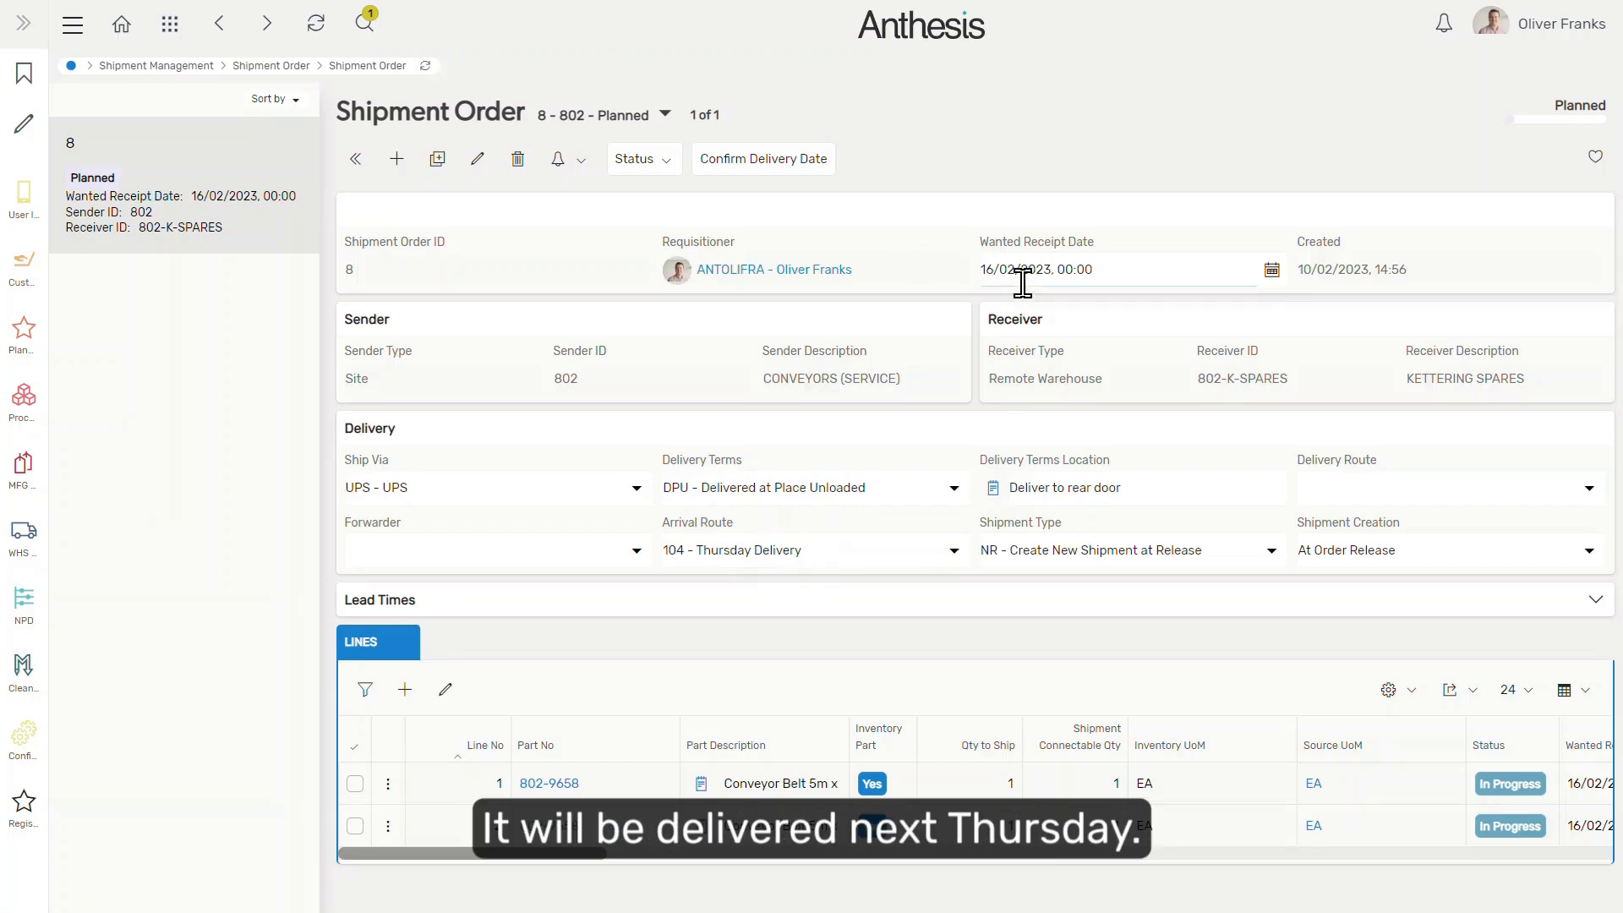
# Step: Release the planned shipment order and open the related shipment from its shipment lines
pyautogui.click(657, 163)
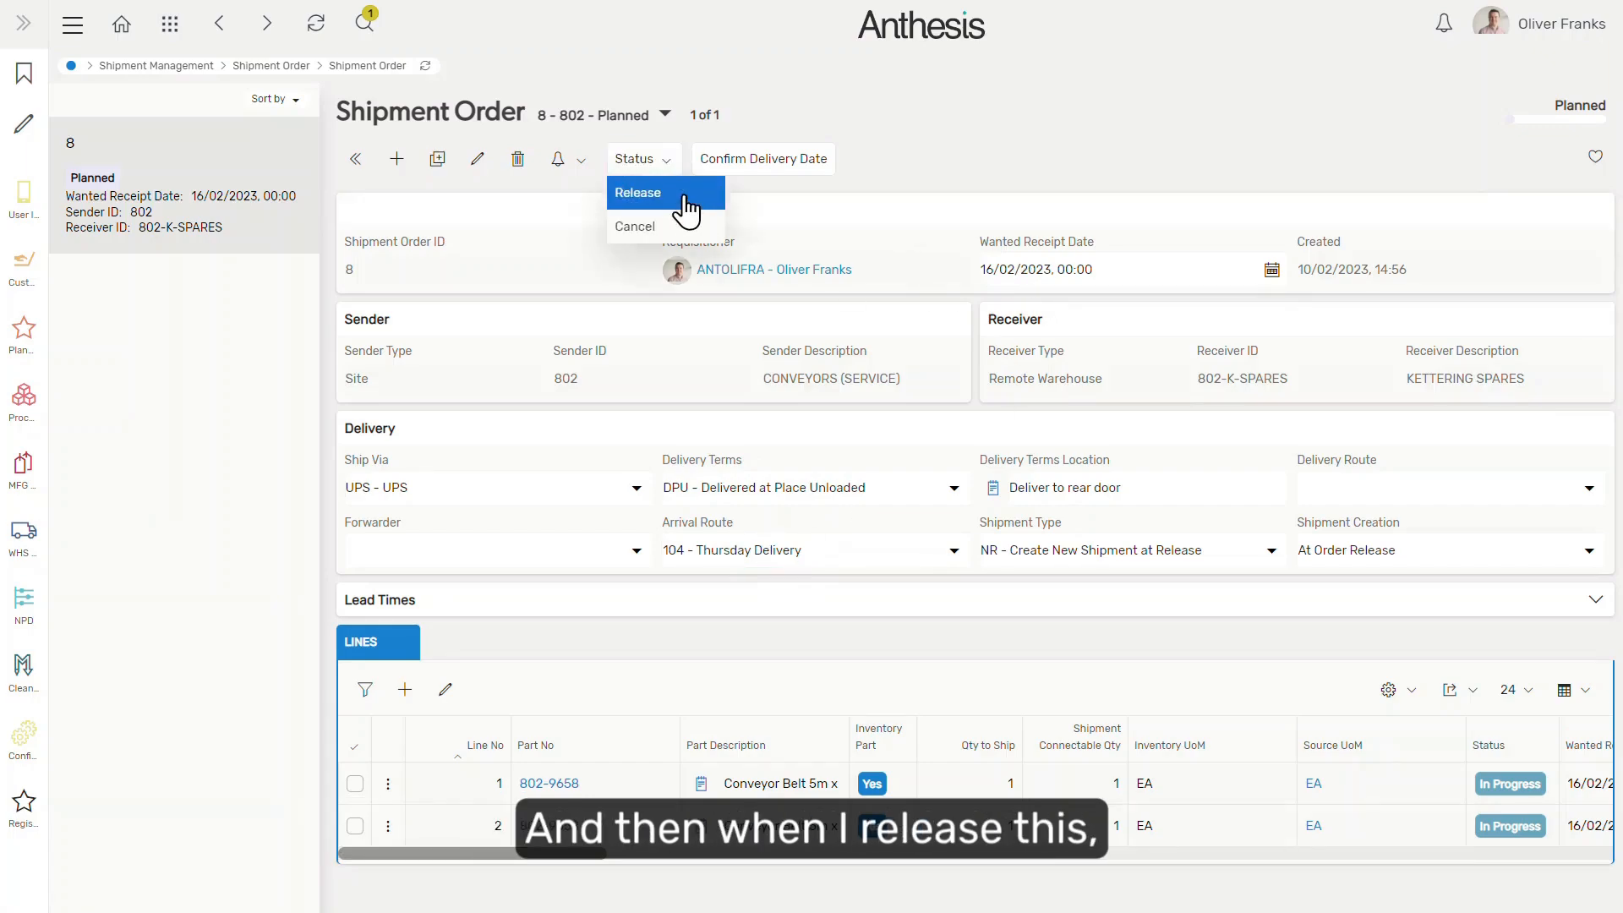
pyautogui.click(687, 196)
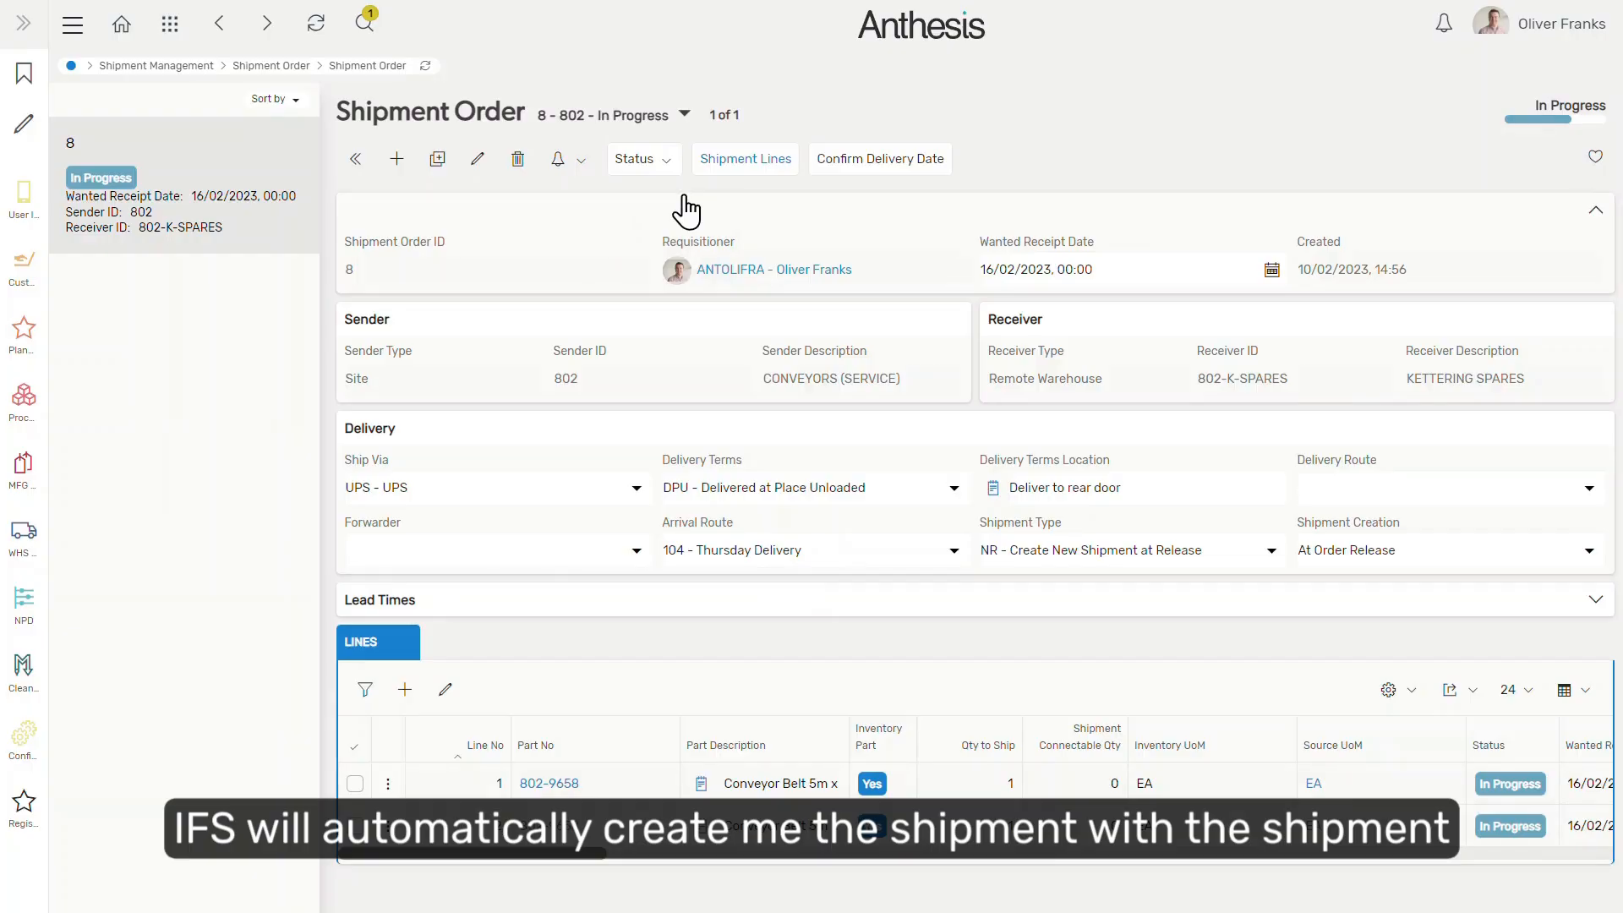
pyautogui.click(771, 169)
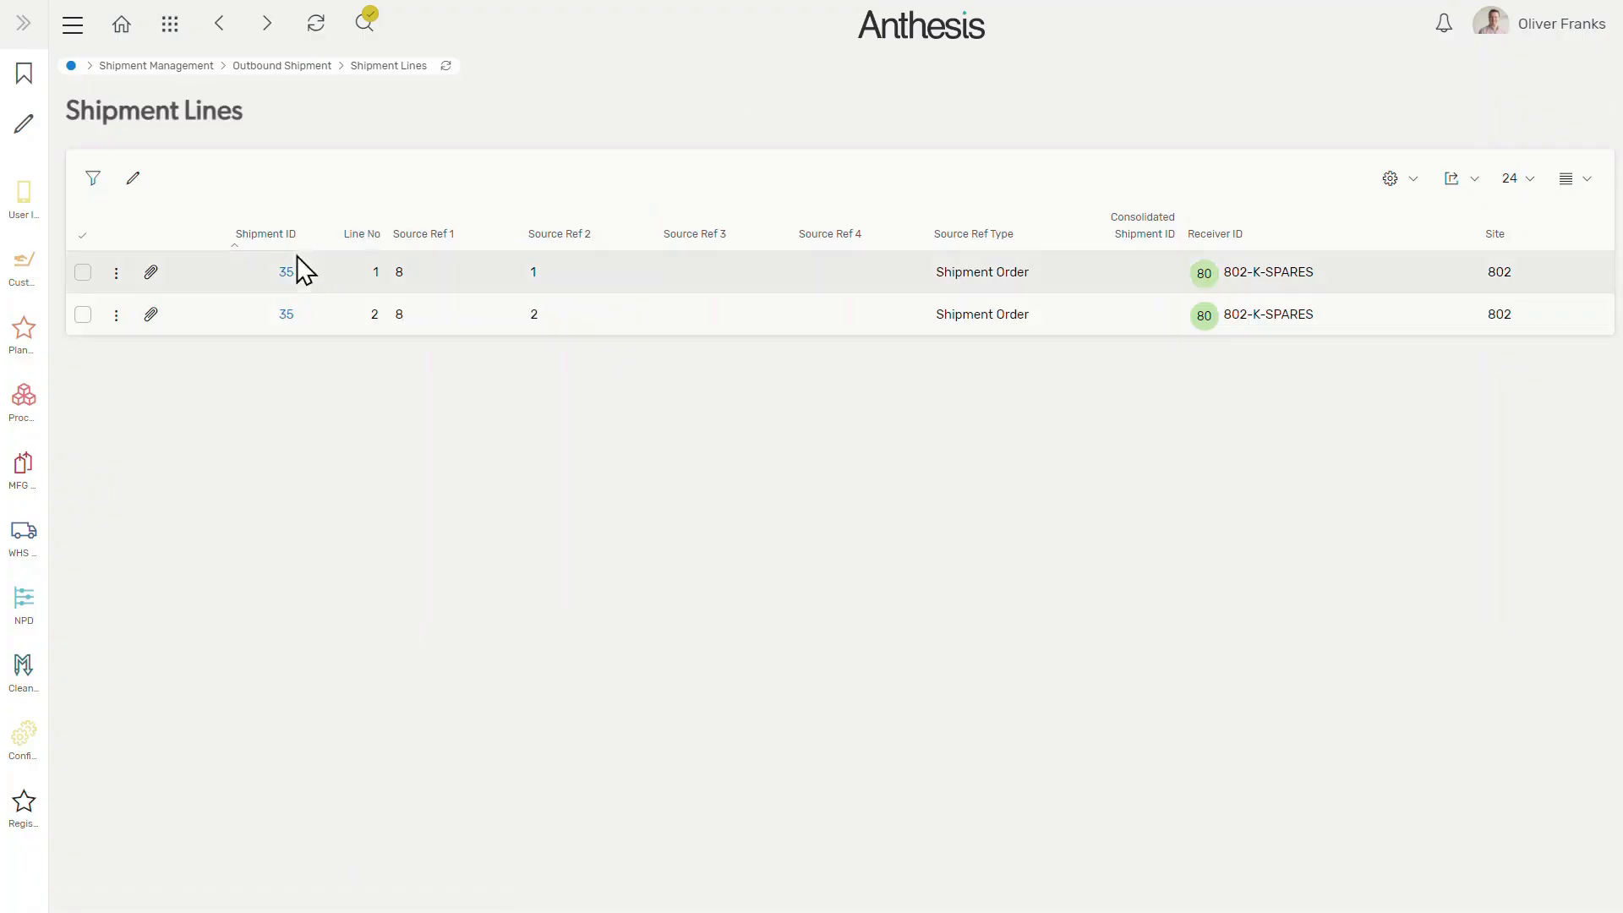
pyautogui.click(286, 271)
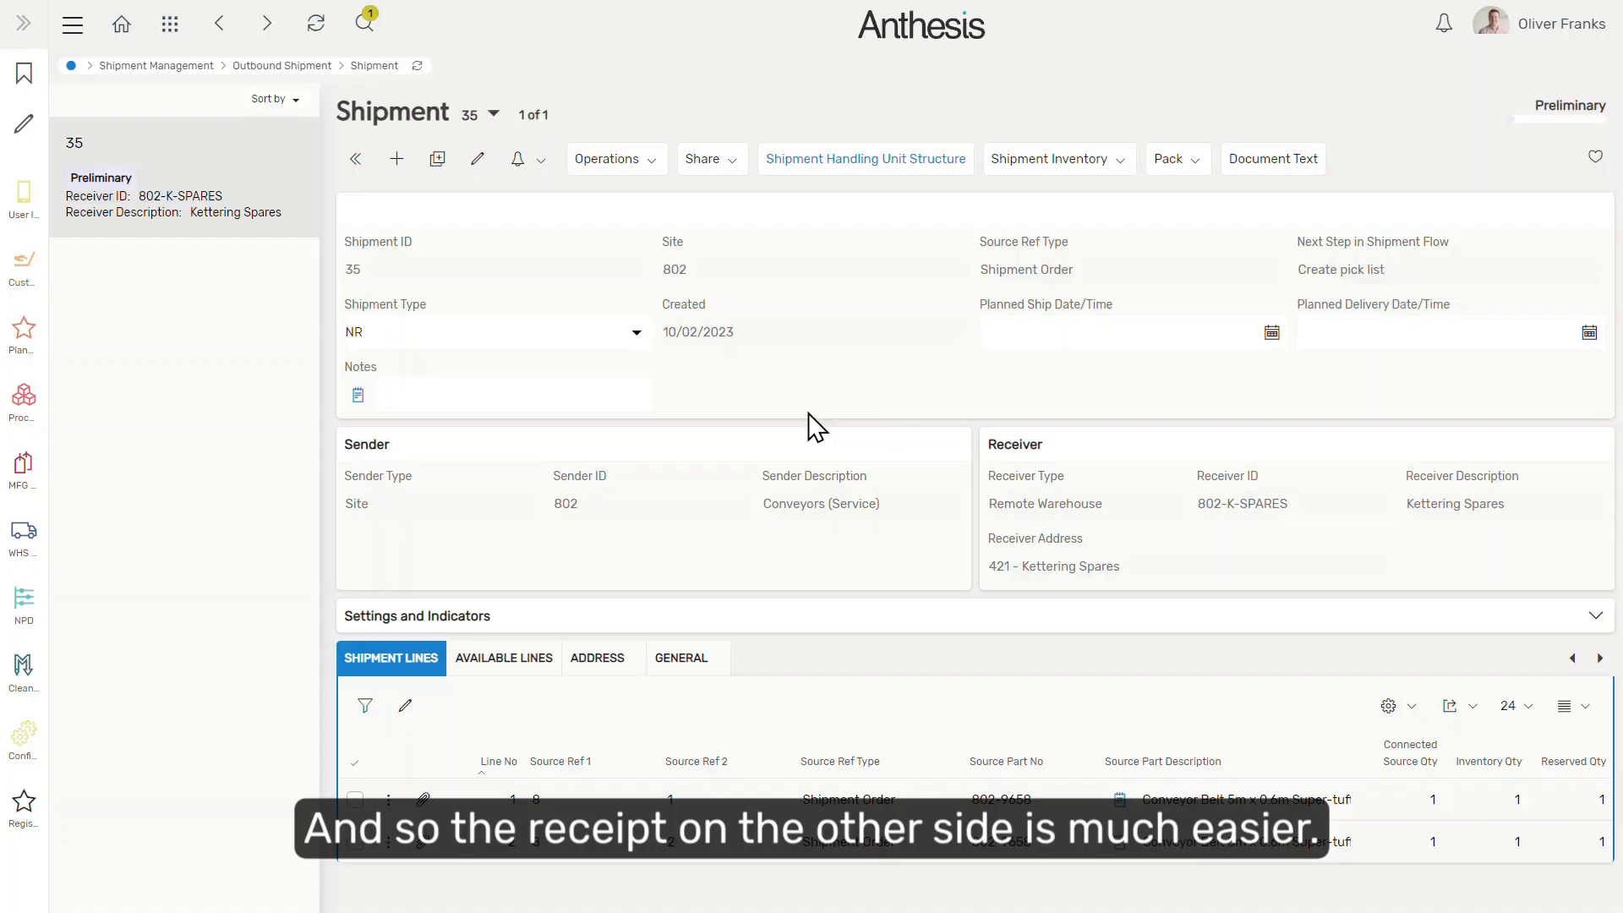
# Step: Add one "BOX - Standard Box" handling unit to the shipment's handling unit structure
pyautogui.click(852, 157)
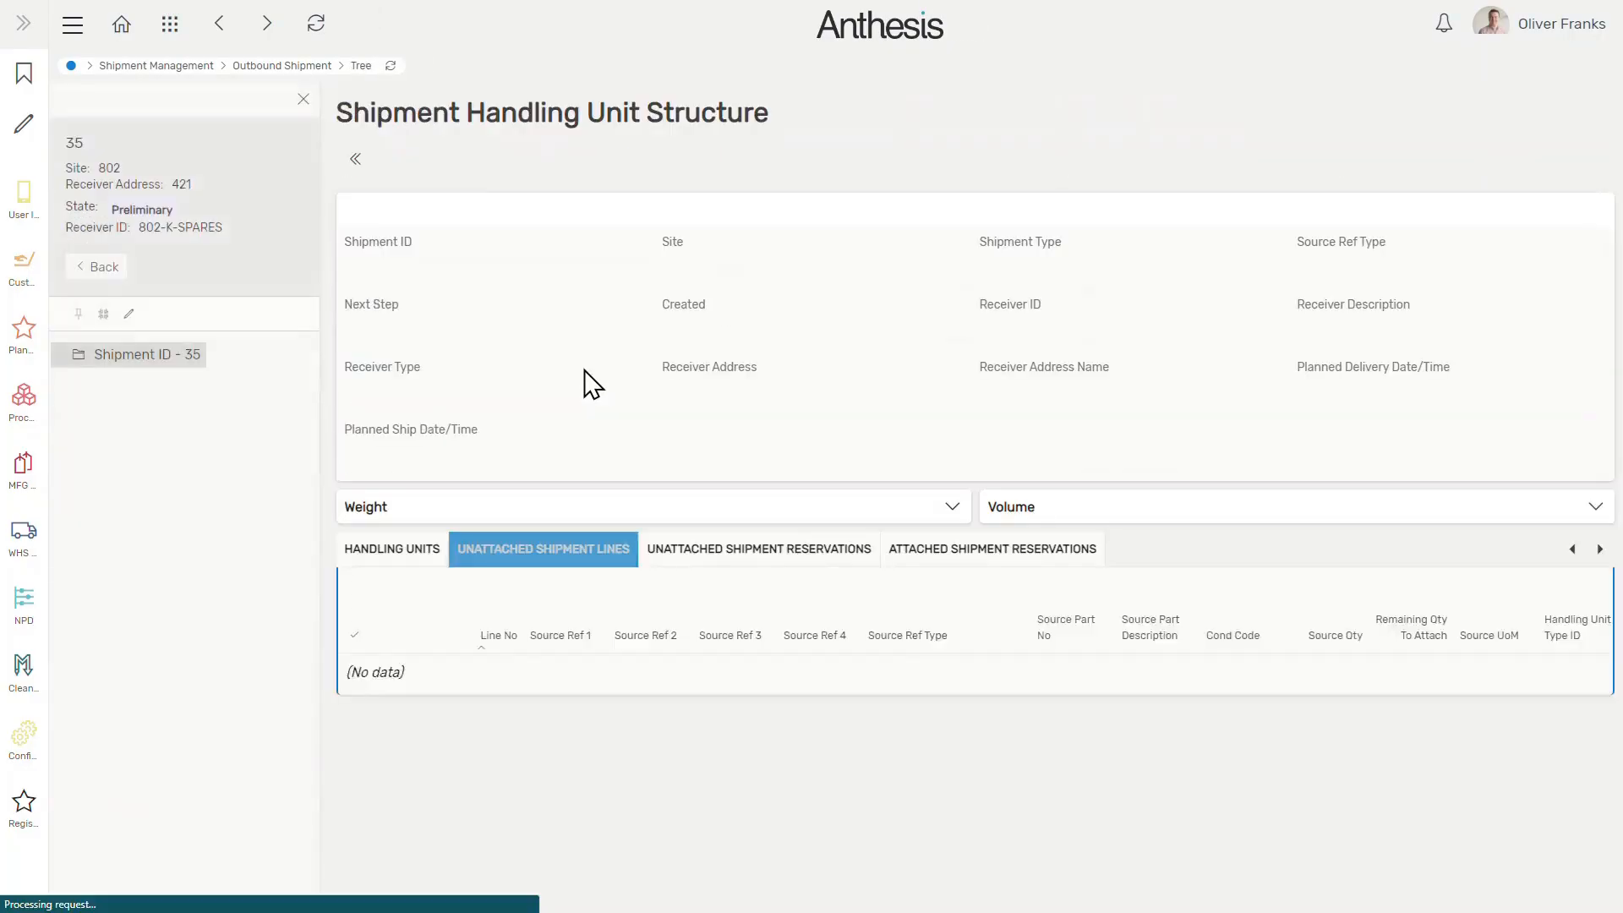
pyautogui.click(507, 160)
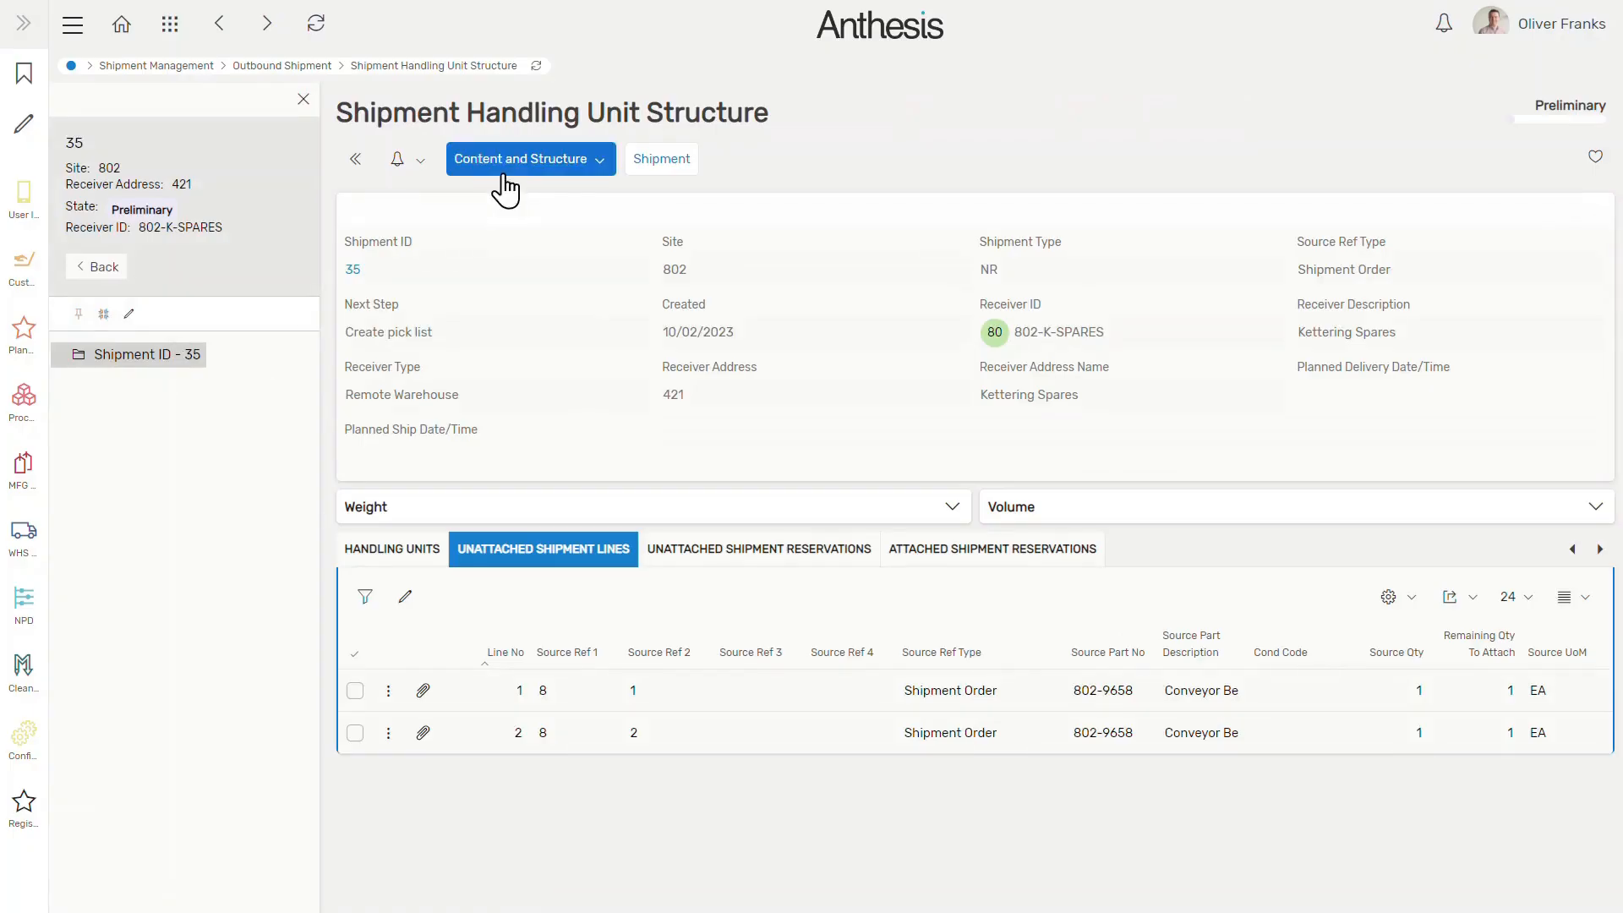
pyautogui.click(512, 195)
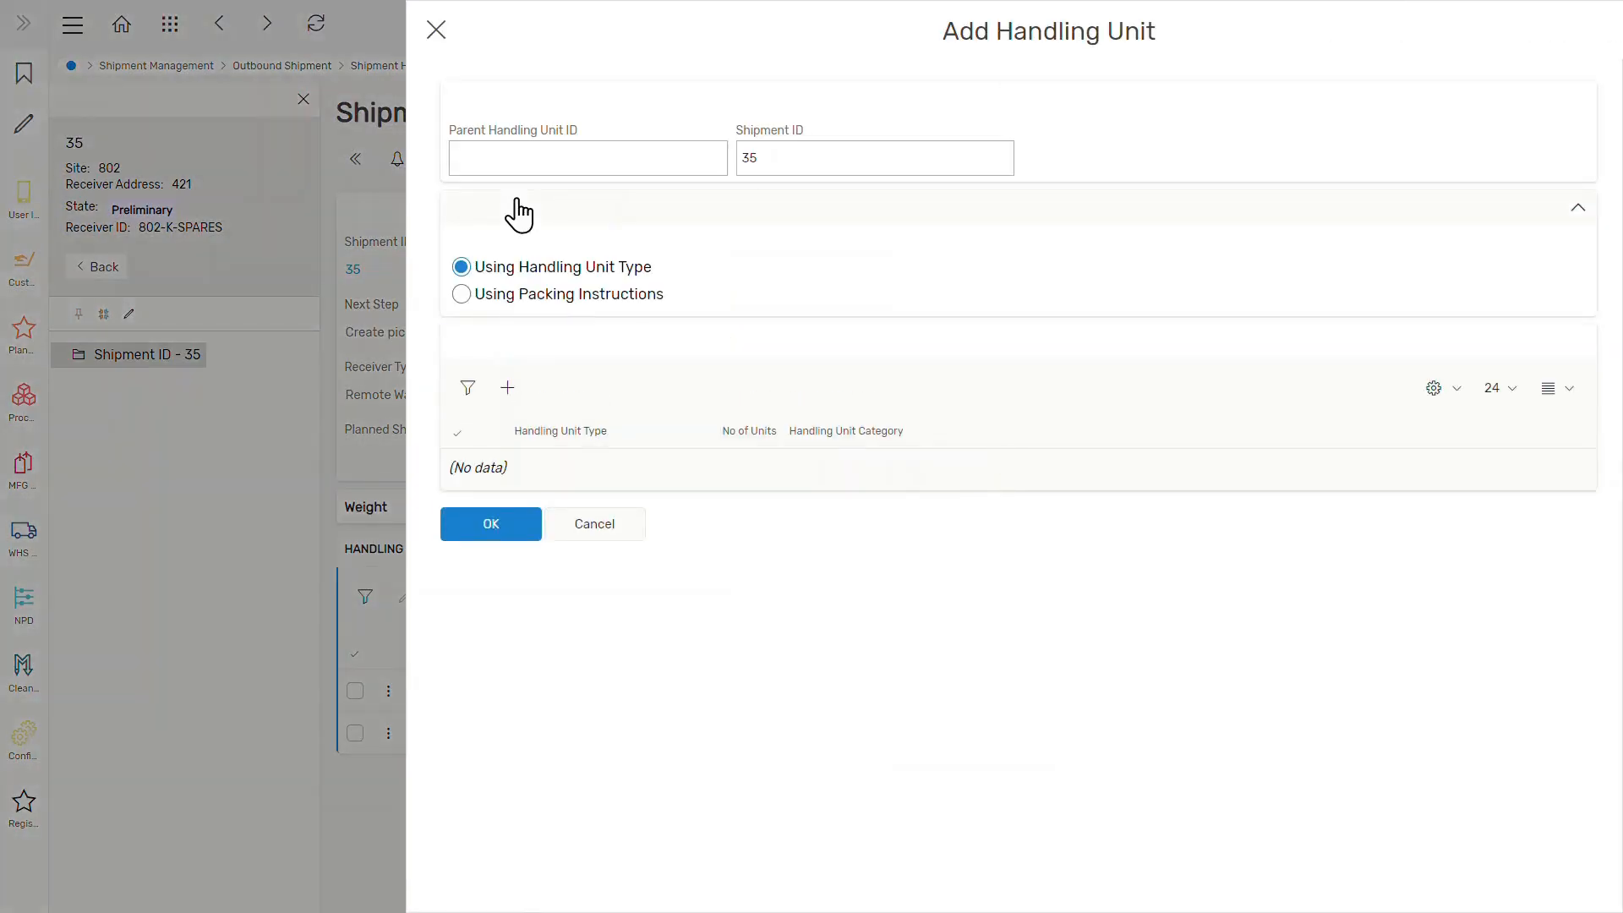
pyautogui.click(507, 387)
pyautogui.click(613, 480)
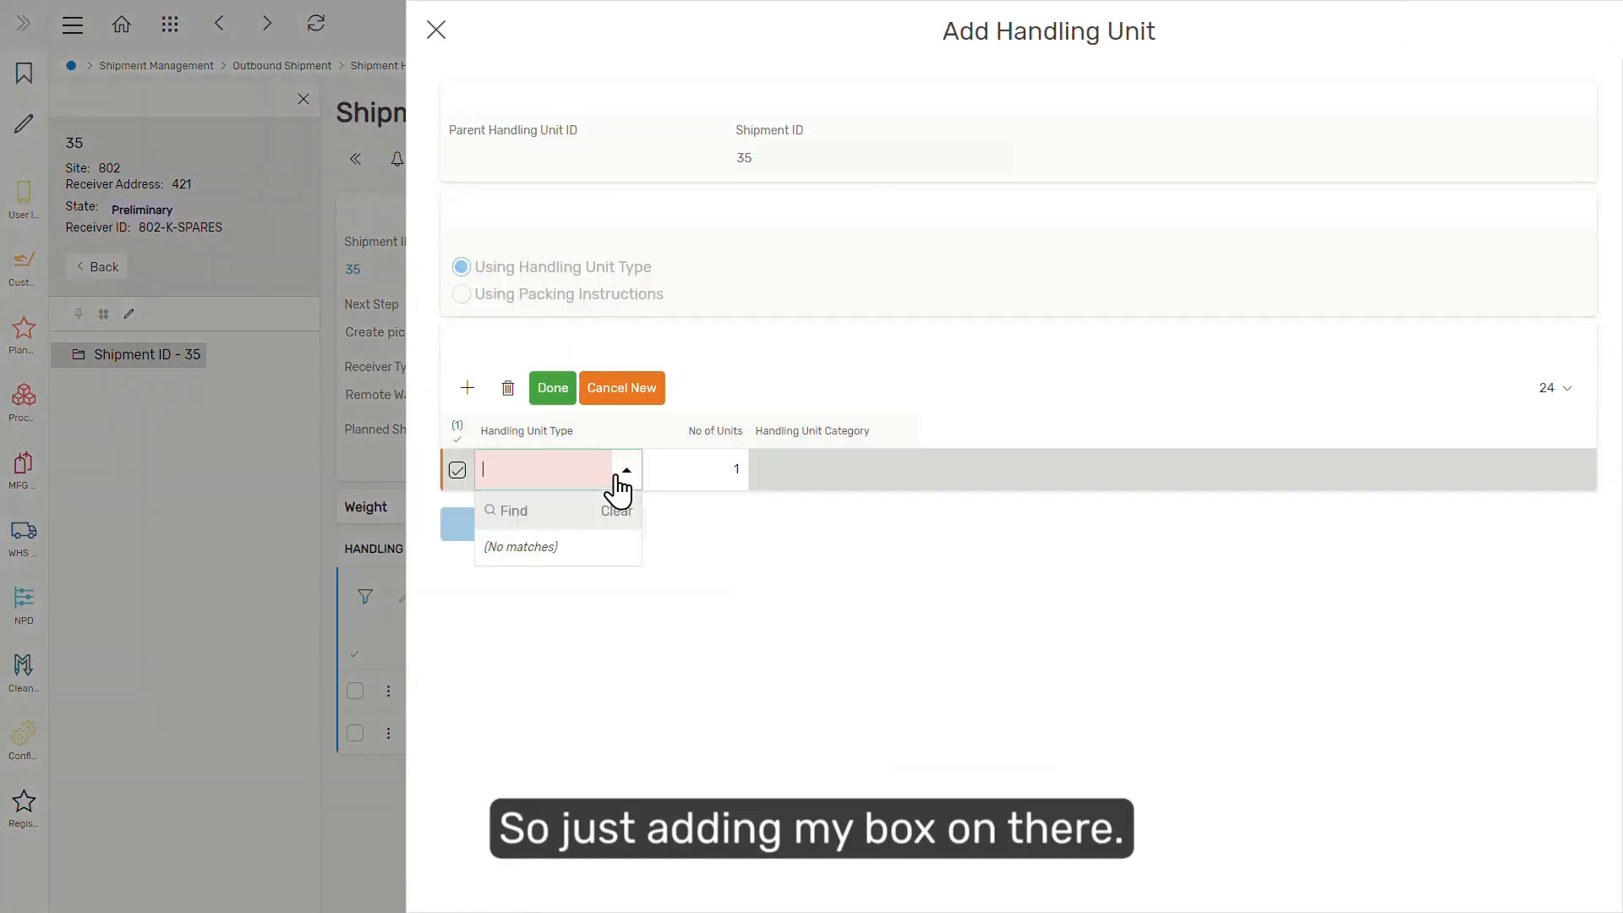
pyautogui.click(591, 652)
pyautogui.click(553, 387)
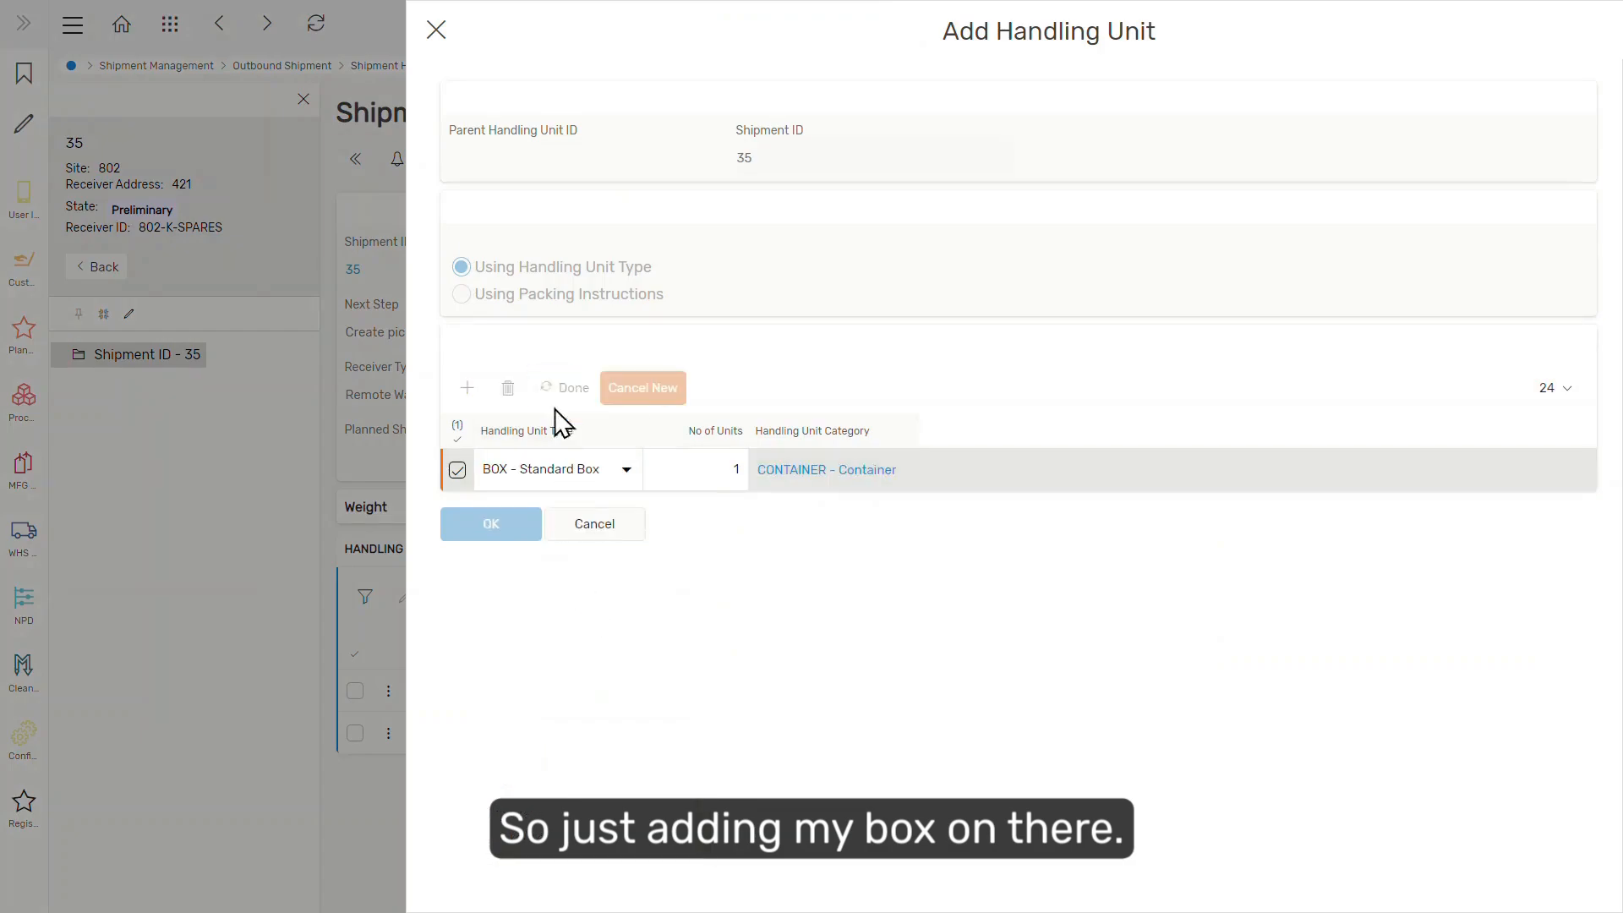
pyautogui.click(490, 526)
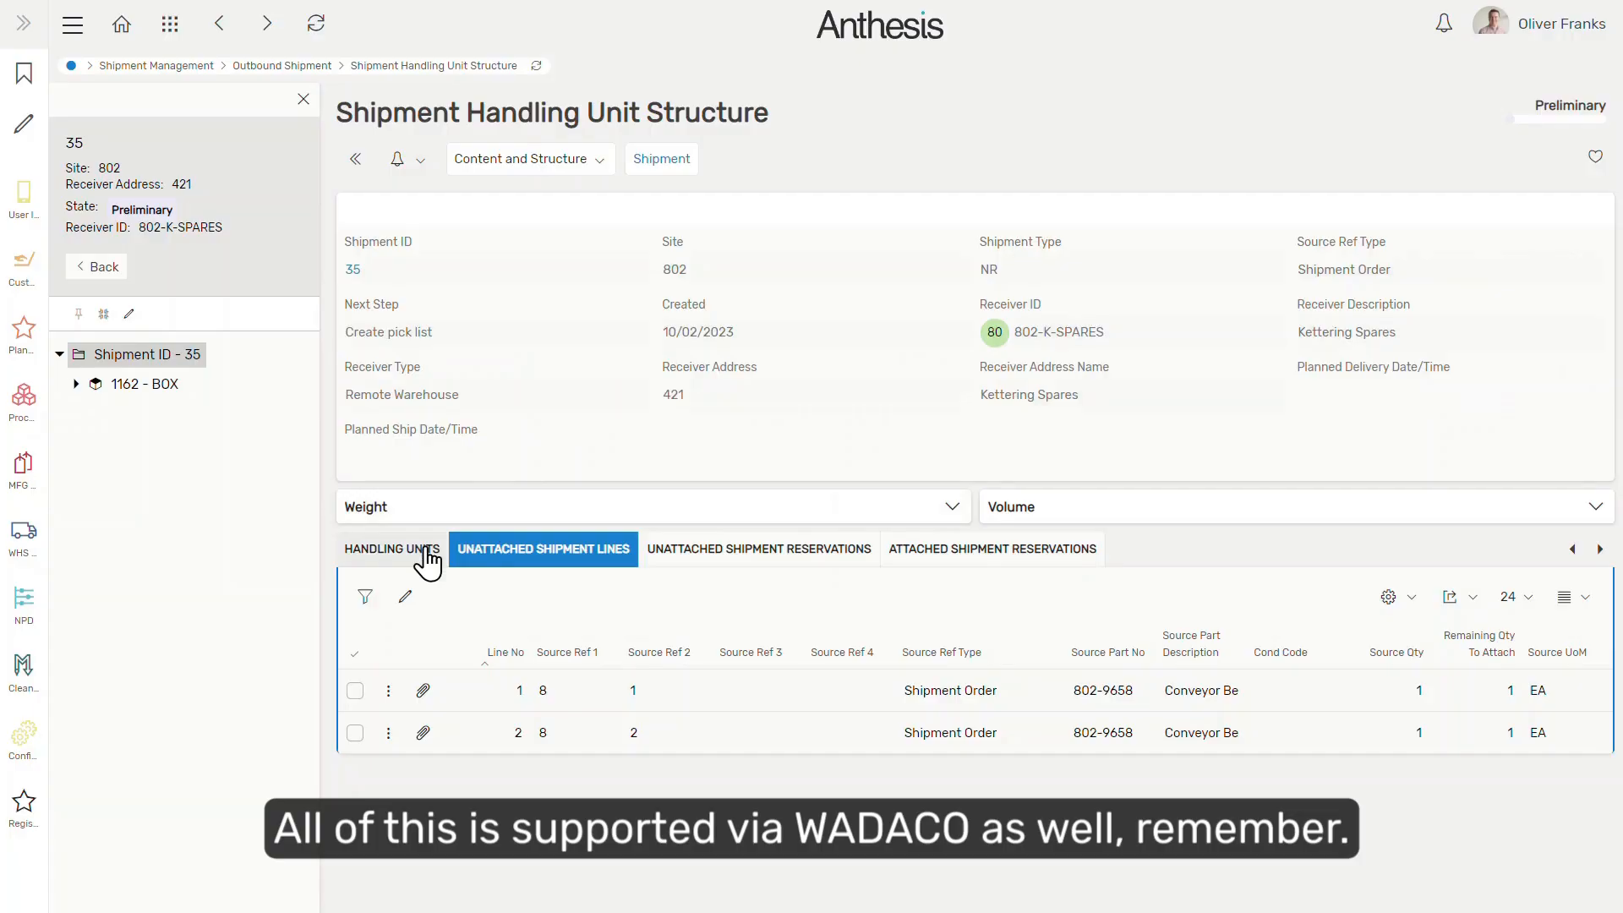
# Step: Attach both unattached 802-9658 shipment lines to the box handling unit at full quantity
pyautogui.click(151, 386)
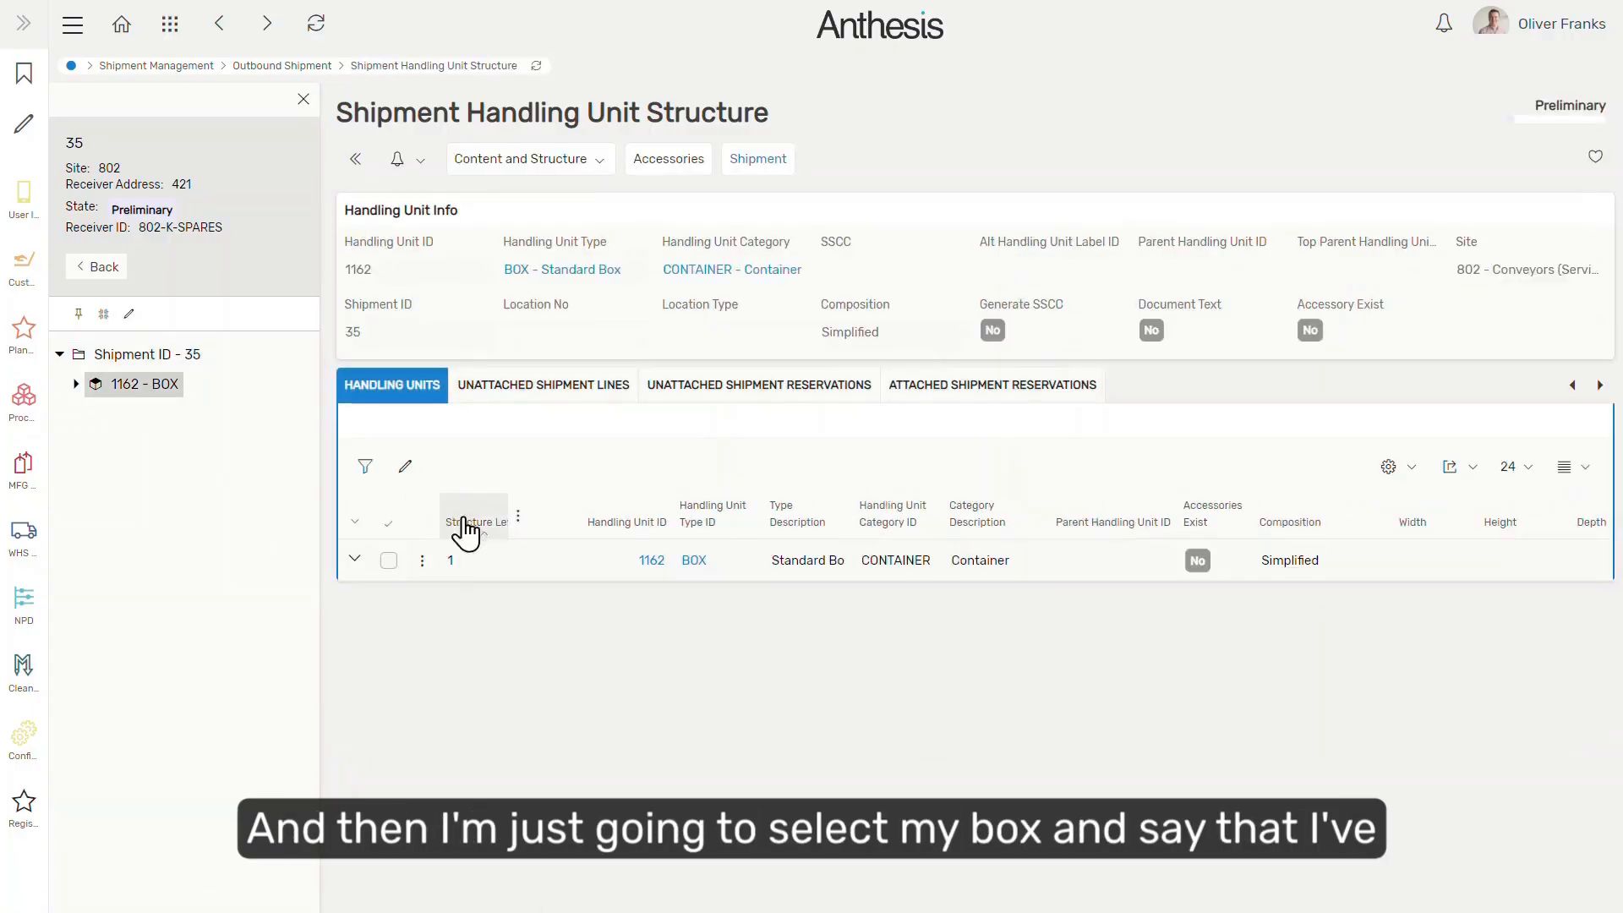
pyautogui.click(526, 382)
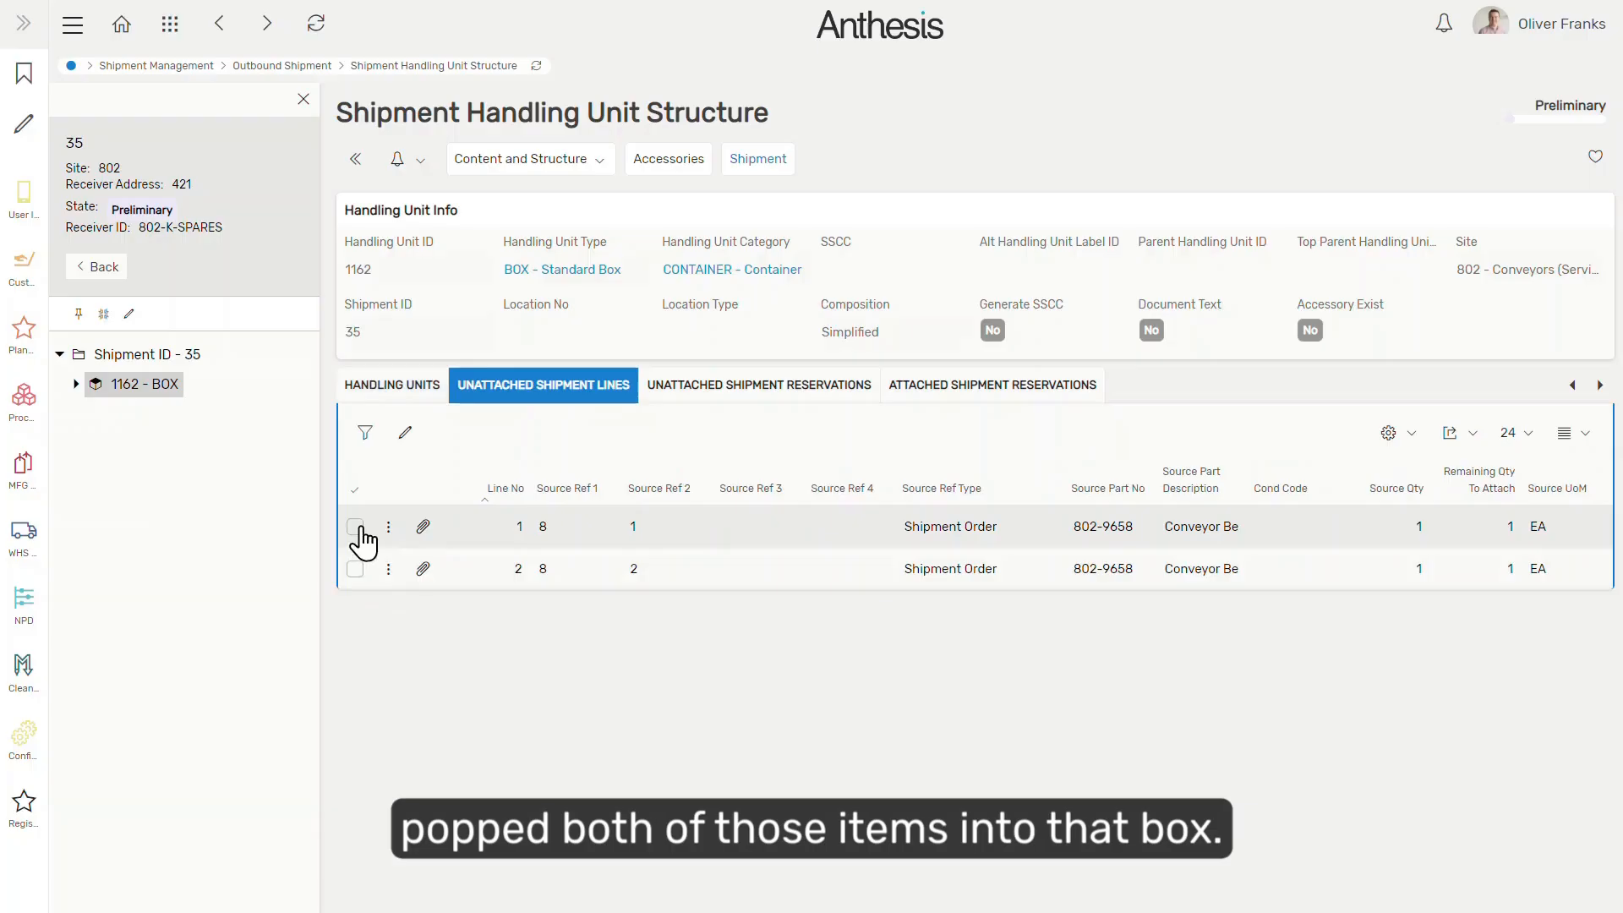
pyautogui.click(354, 488)
pyautogui.click(489, 433)
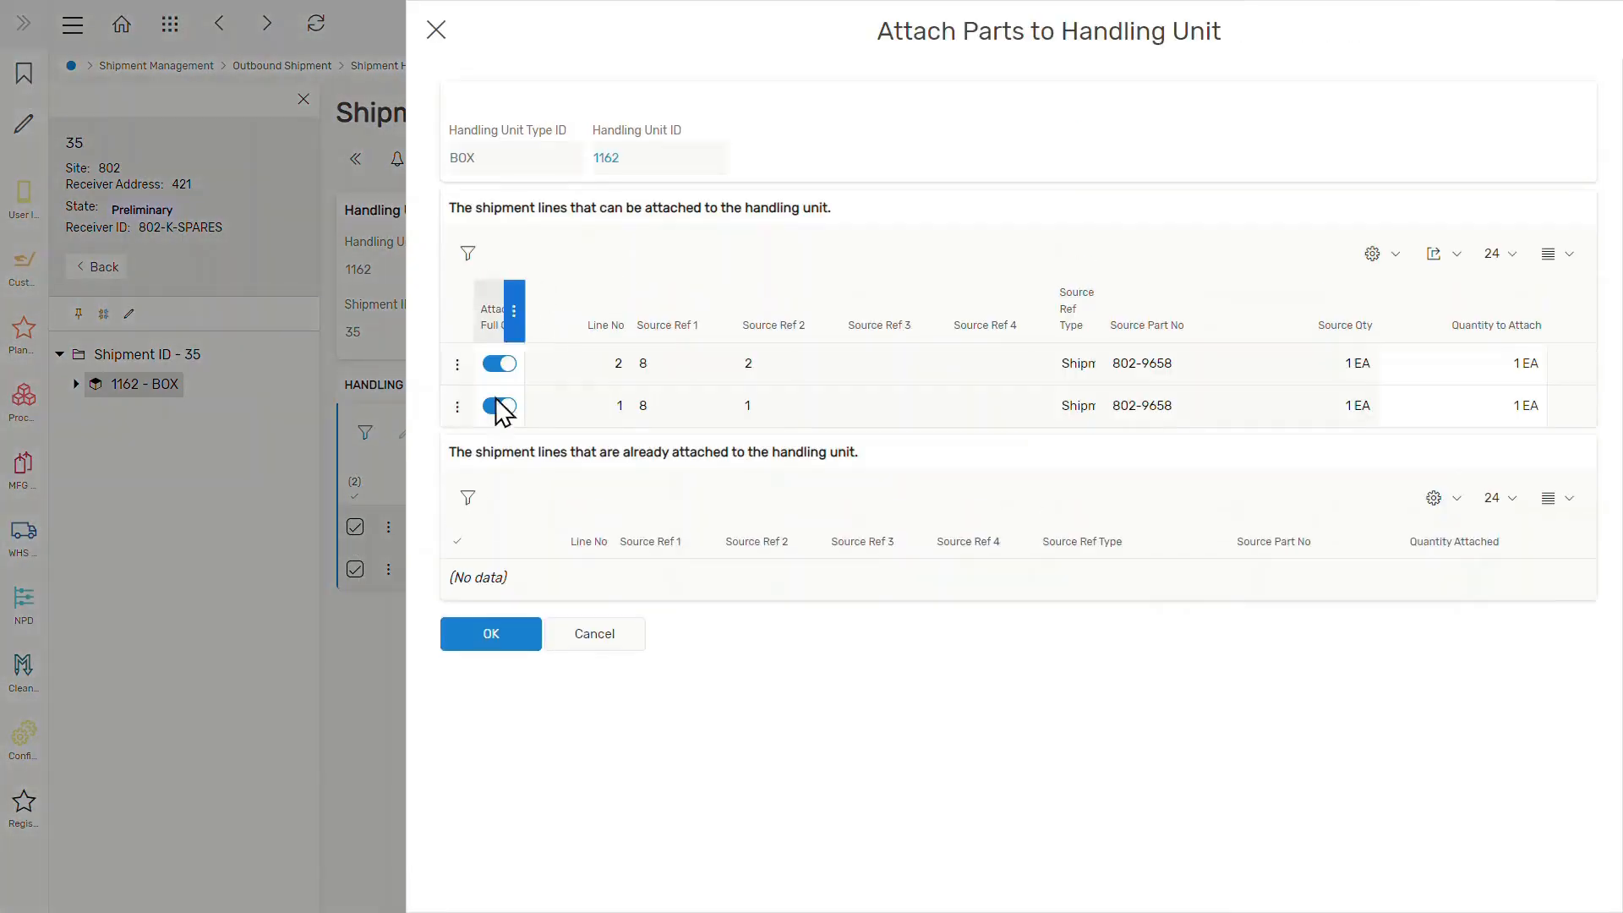
pyautogui.click(514, 629)
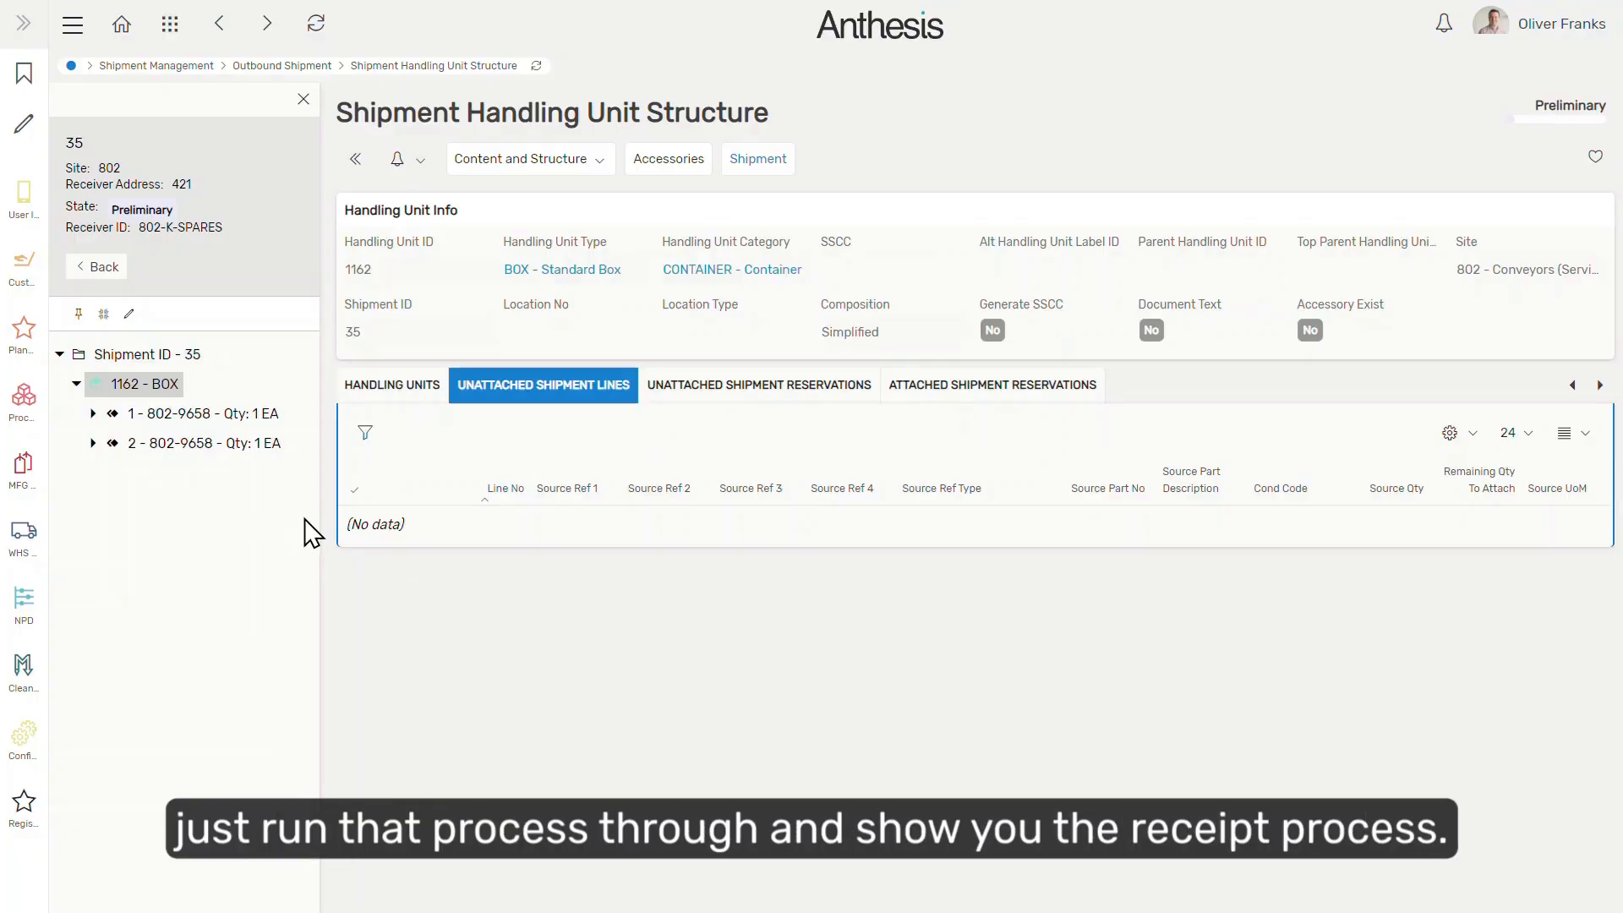
# Step: Return to the delivered shipment for Kettering Spares and close it
pyautogui.click(24, 534)
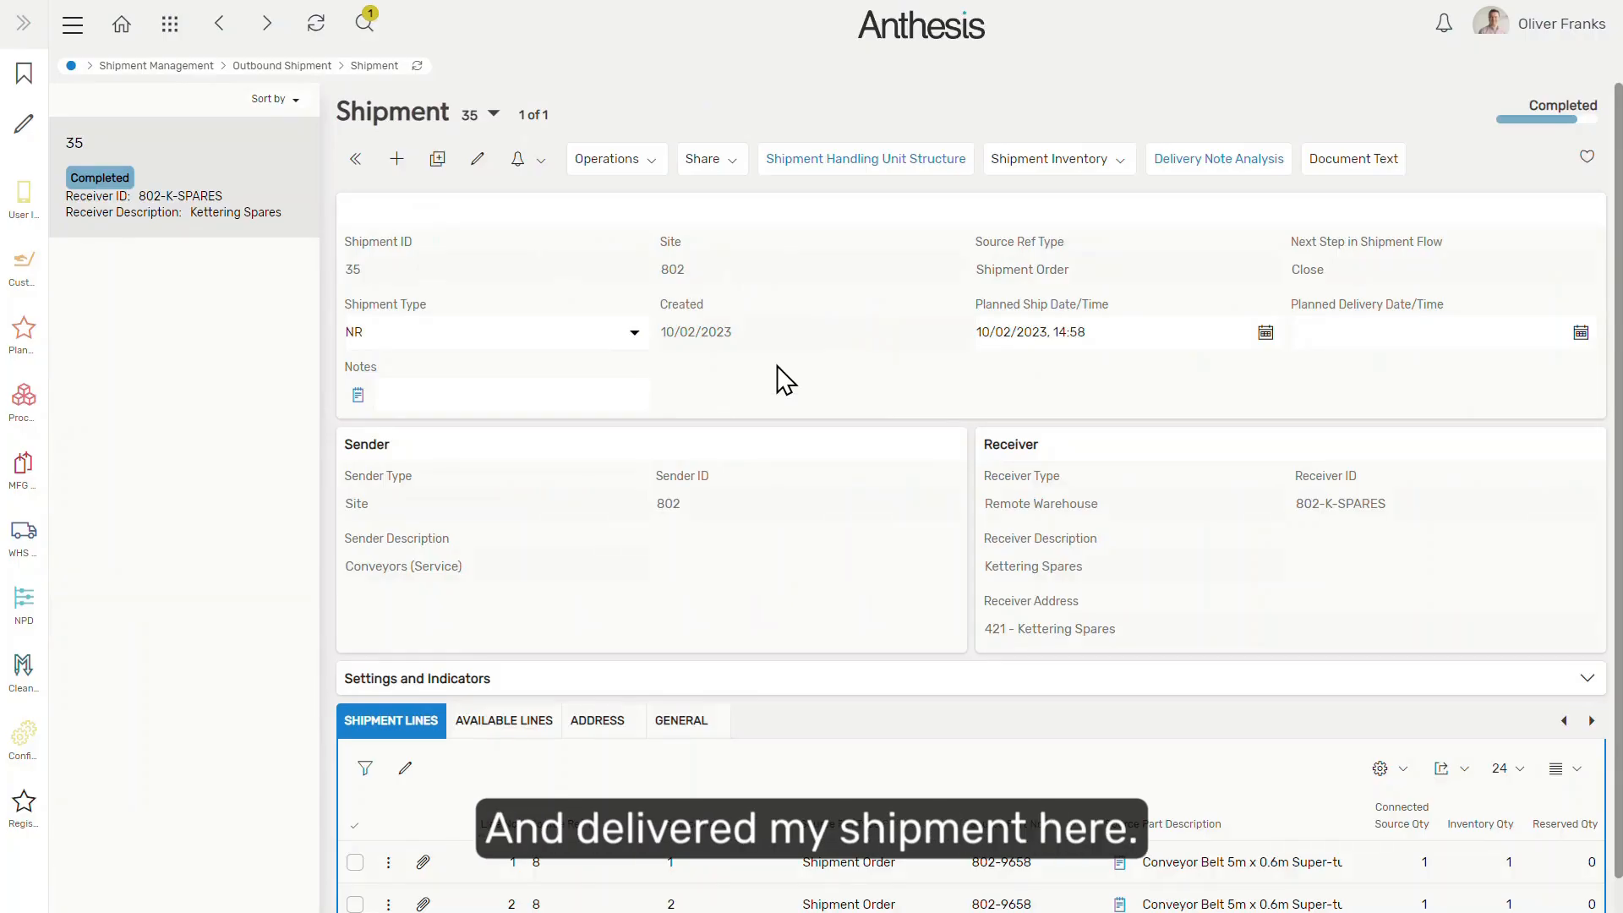
pyautogui.click(630, 162)
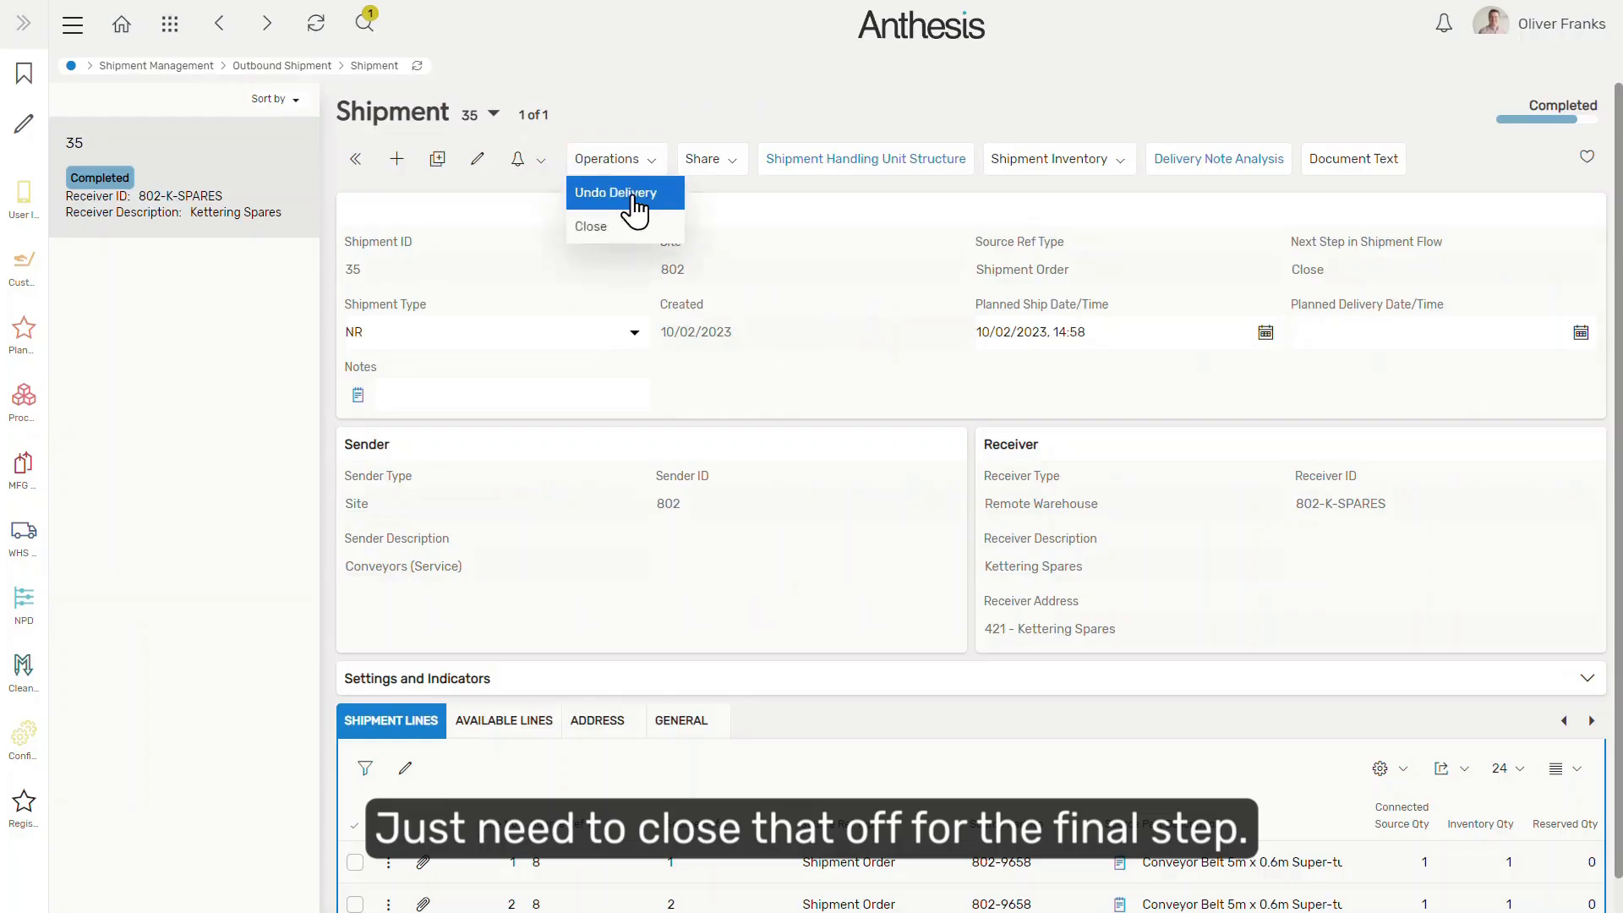
pyautogui.click(636, 226)
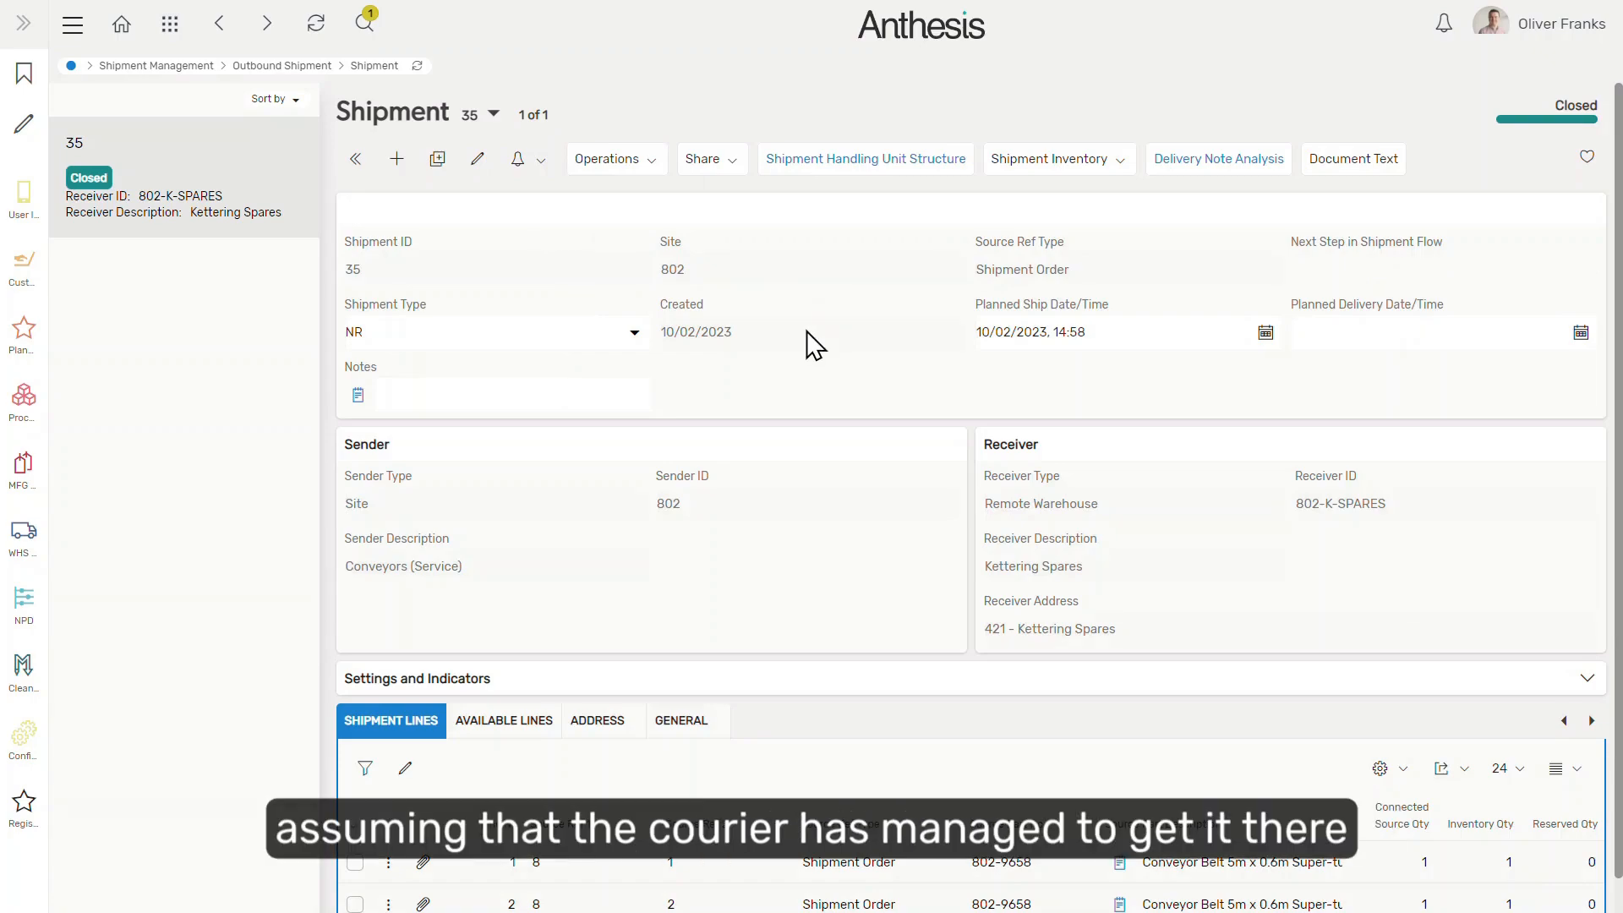
# Step: In Register Arrivals, select both lines of the new shipment order and start a standard receipt, accepting the serial tracking notice
pyautogui.click(30, 815)
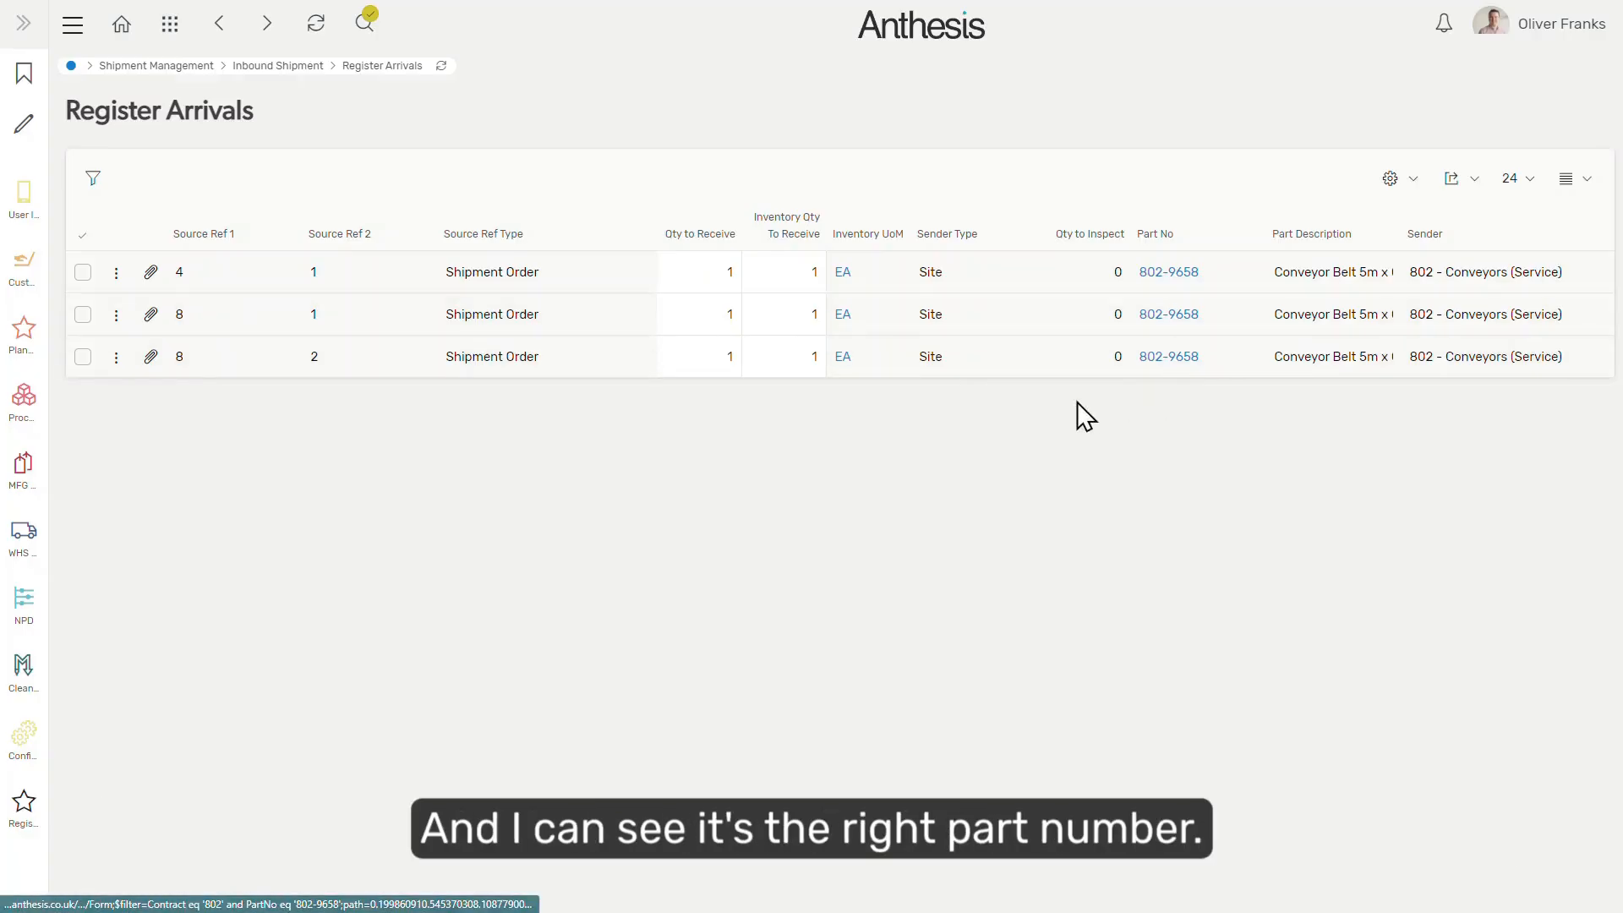
pyautogui.click(83, 314)
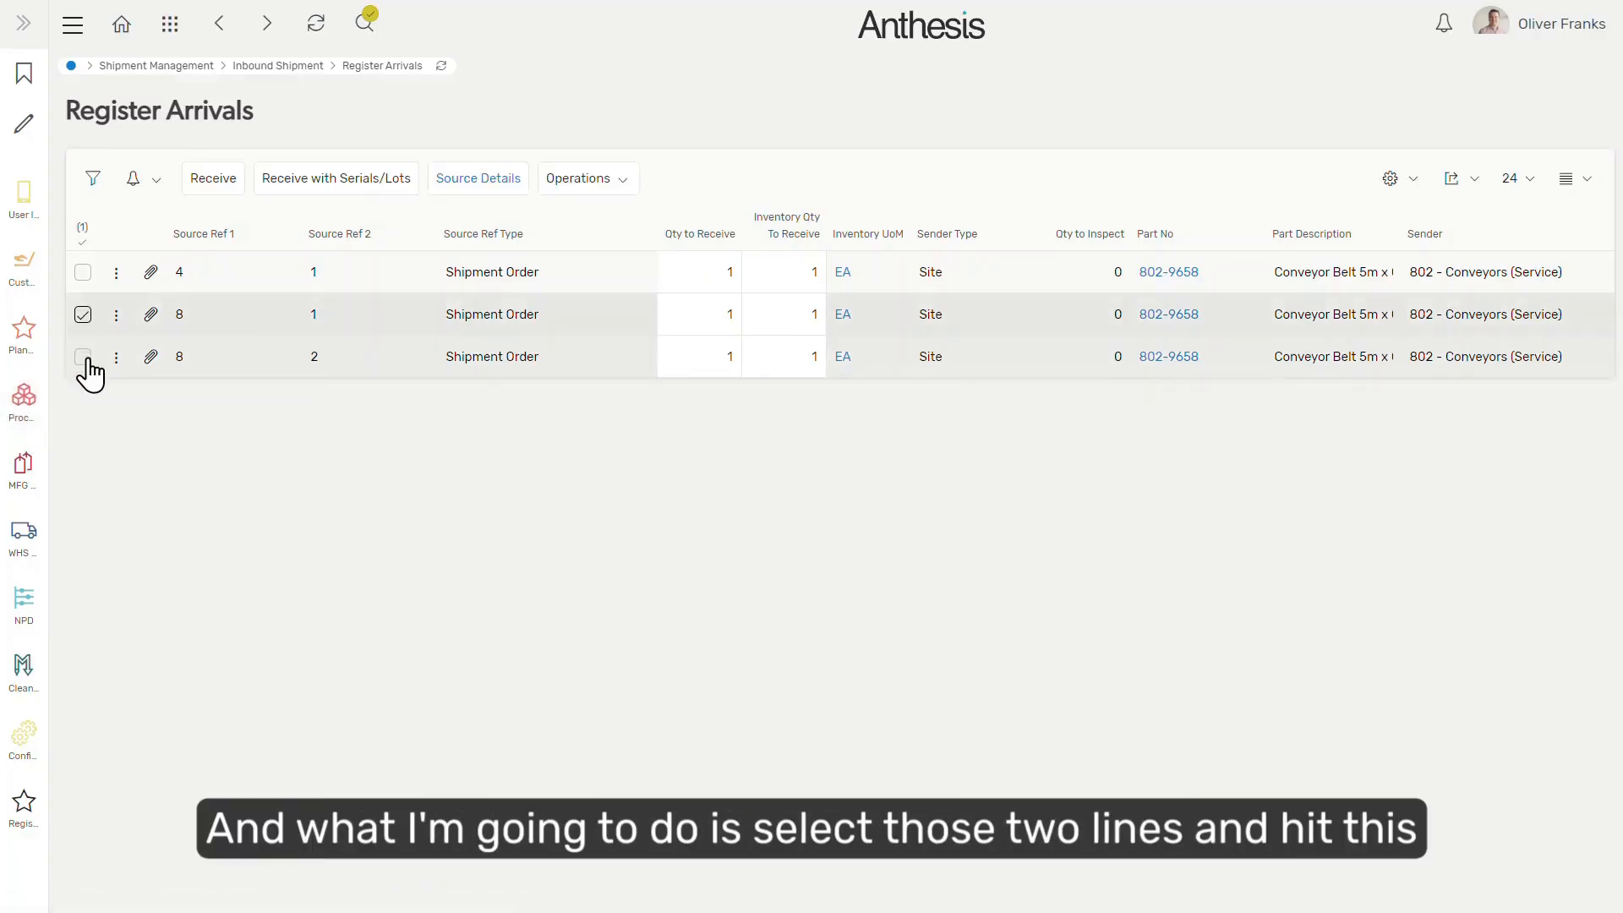
pyautogui.click(83, 357)
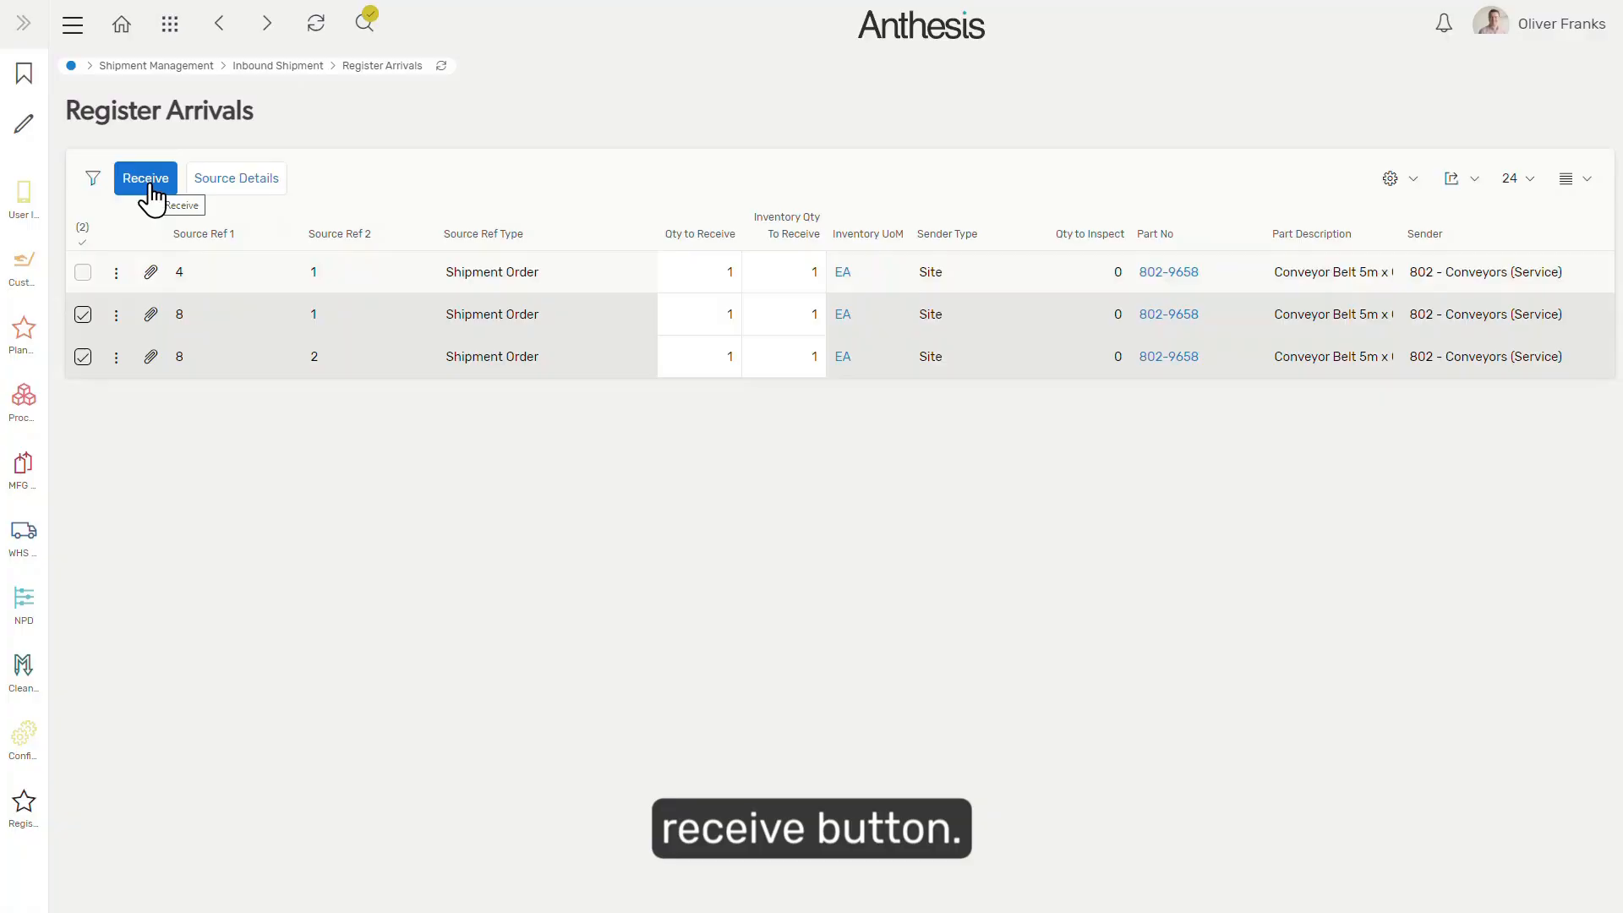
pyautogui.click(150, 179)
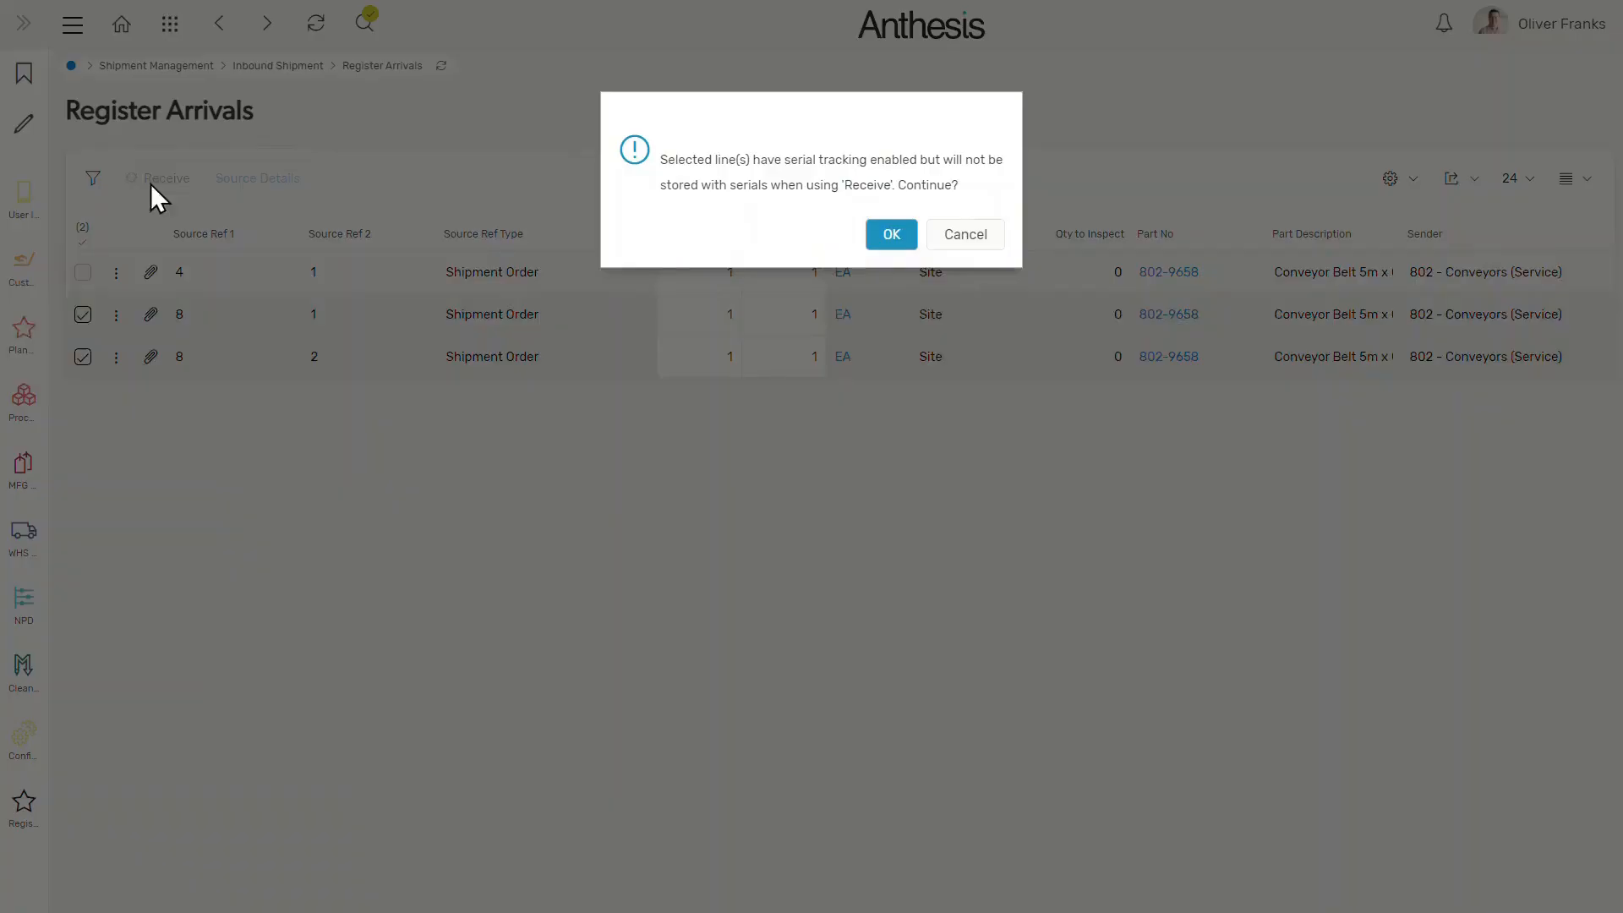
pyautogui.click(876, 240)
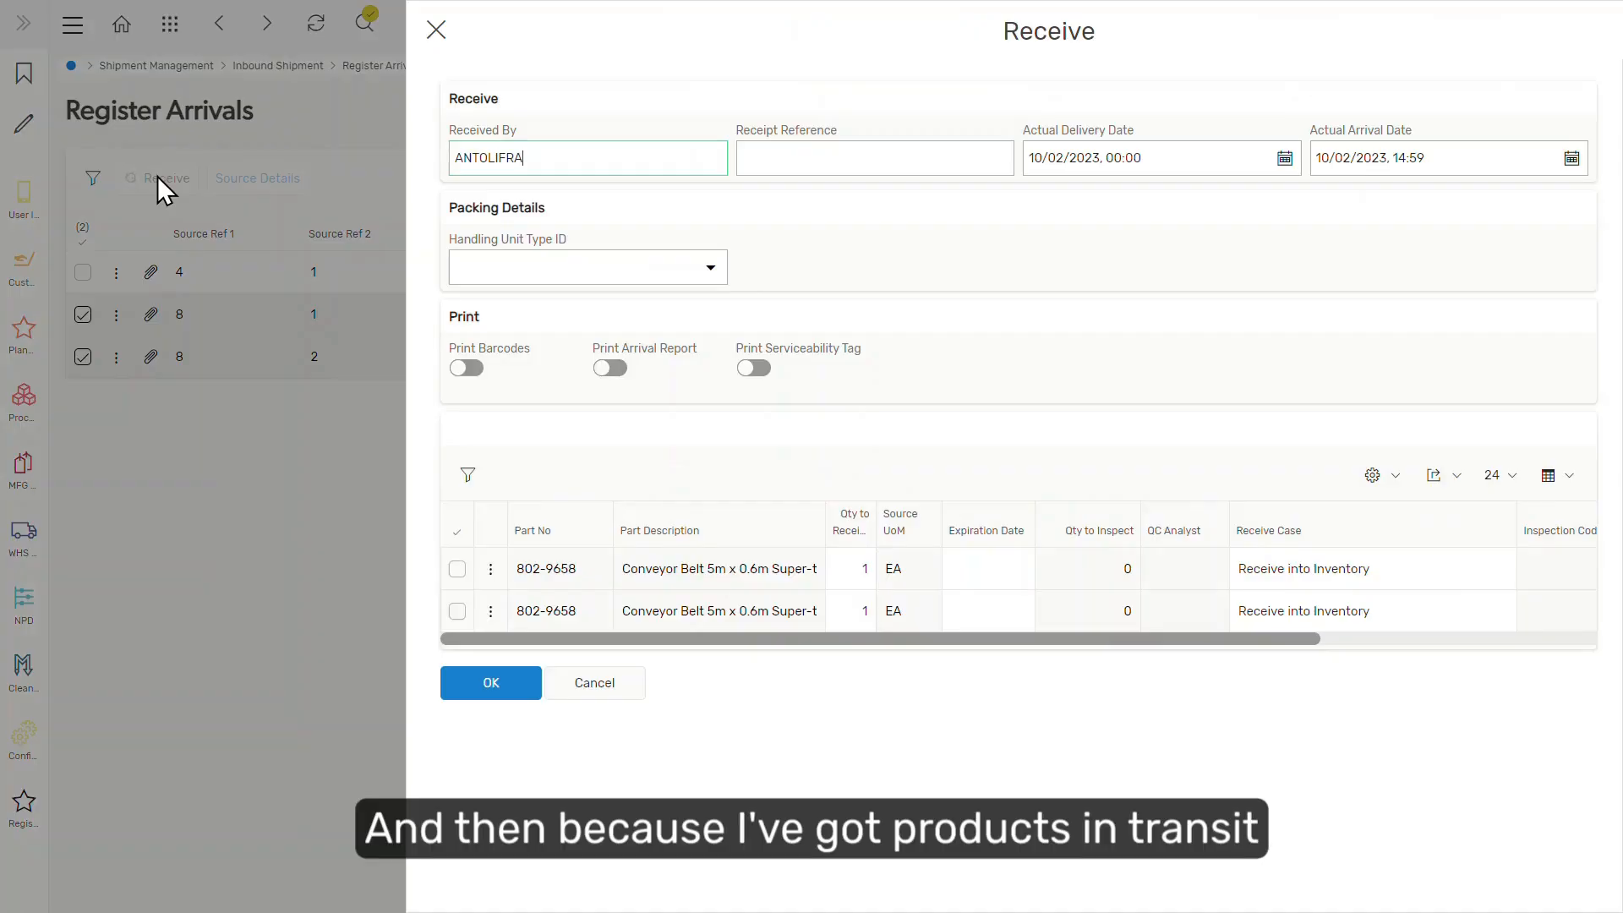
# Step: Match the first 802-9658 receipt line to in-transit serial CB872789, lot 77485, in handling unit 1162
pyautogui.click(458, 570)
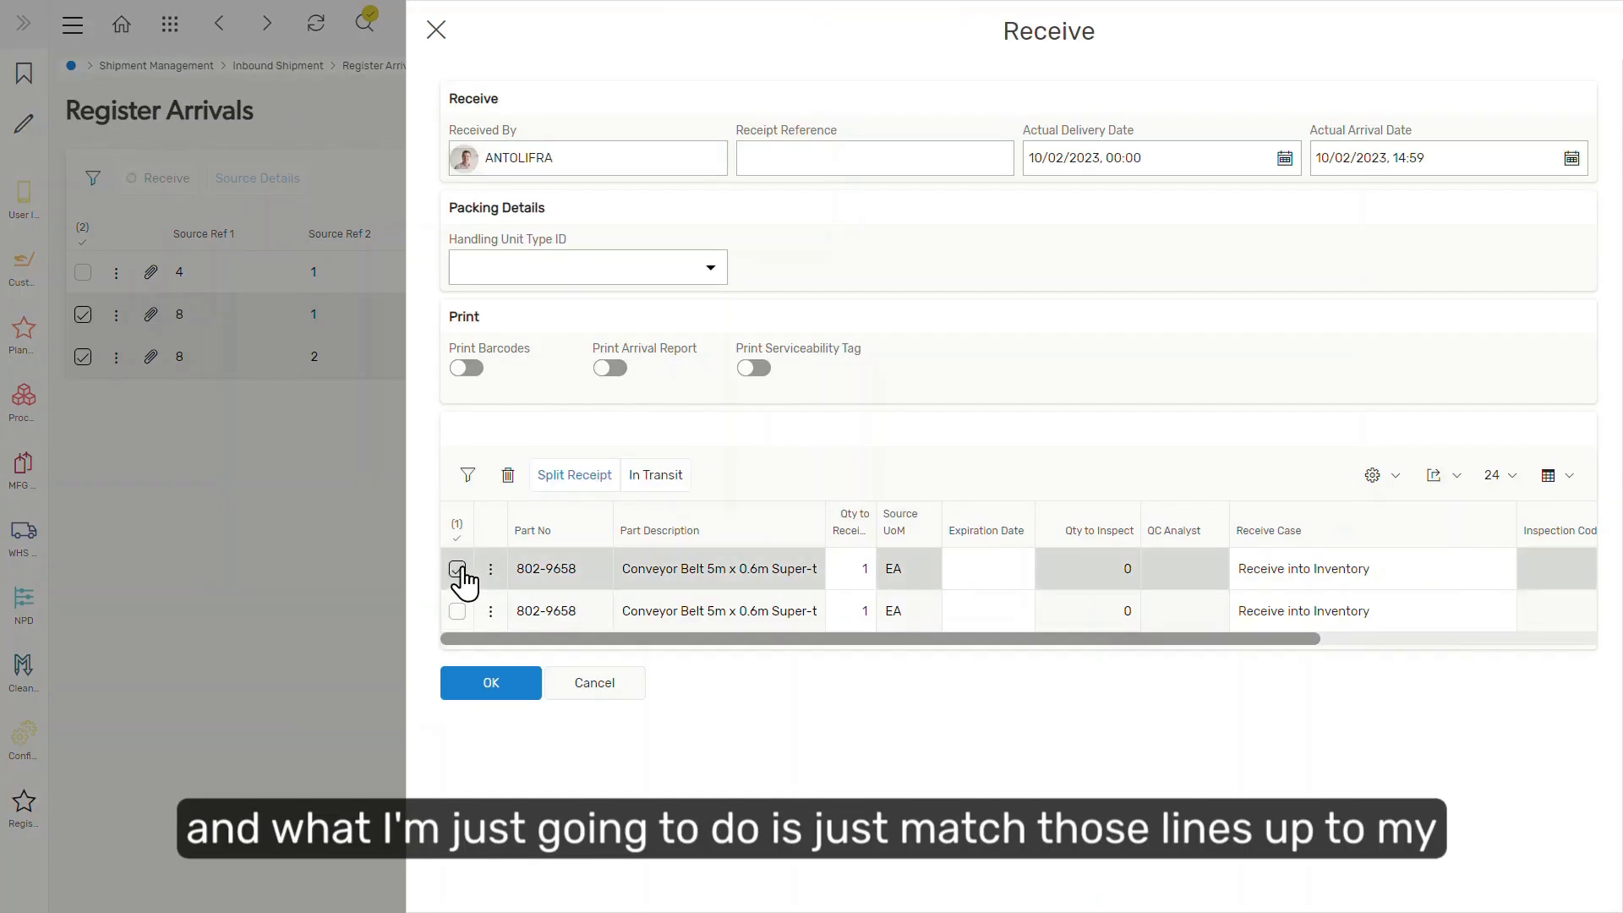
pyautogui.click(653, 480)
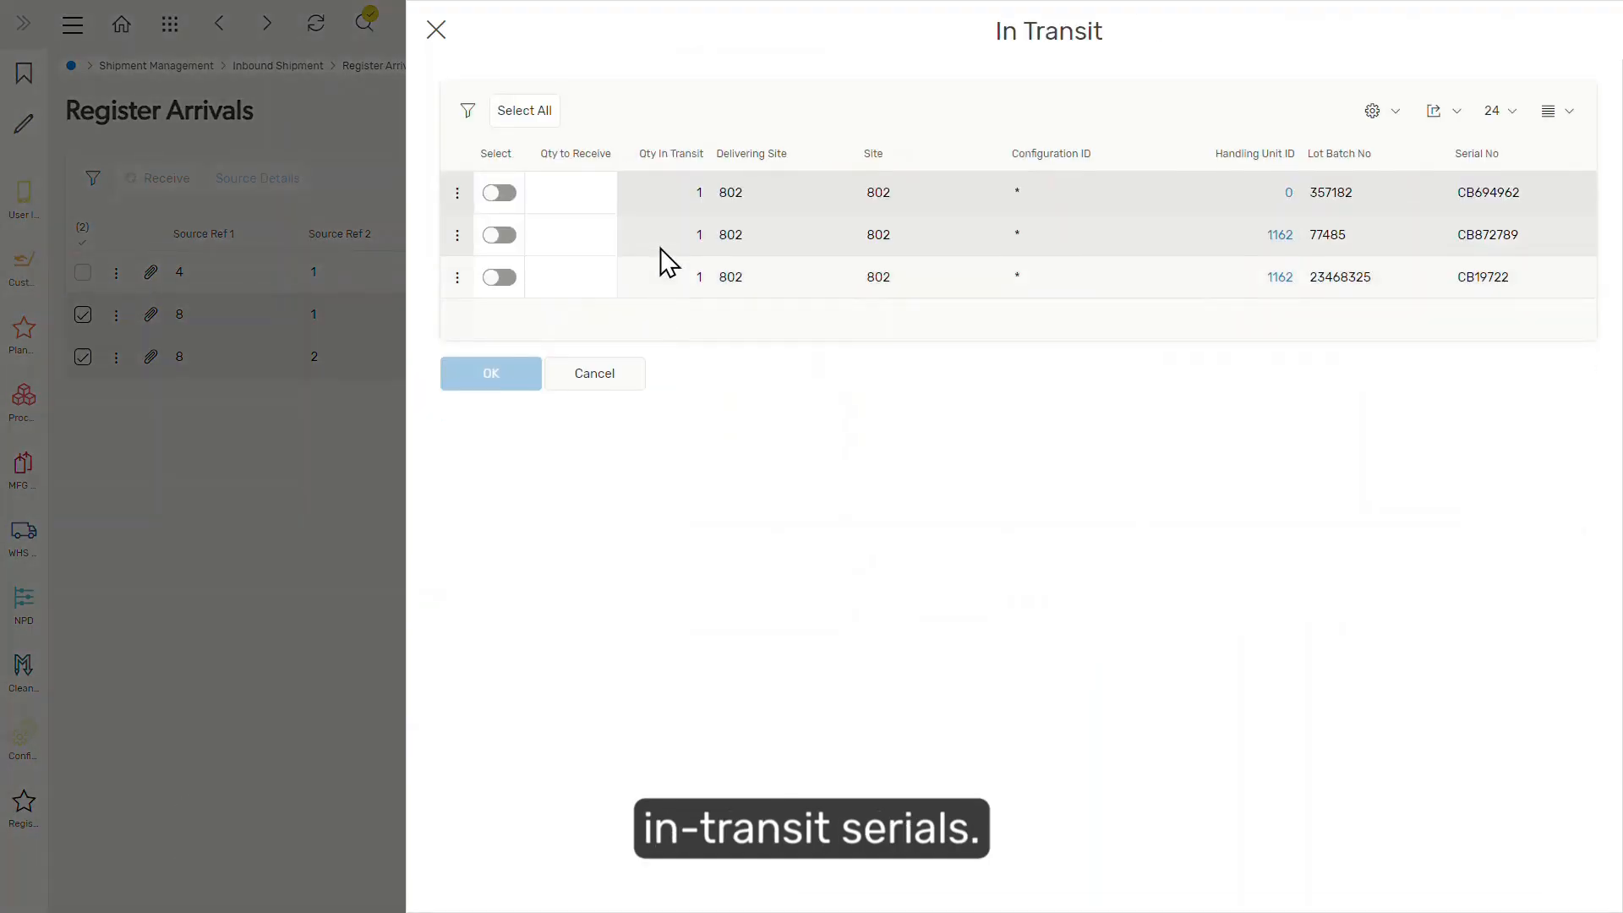
pyautogui.click(497, 236)
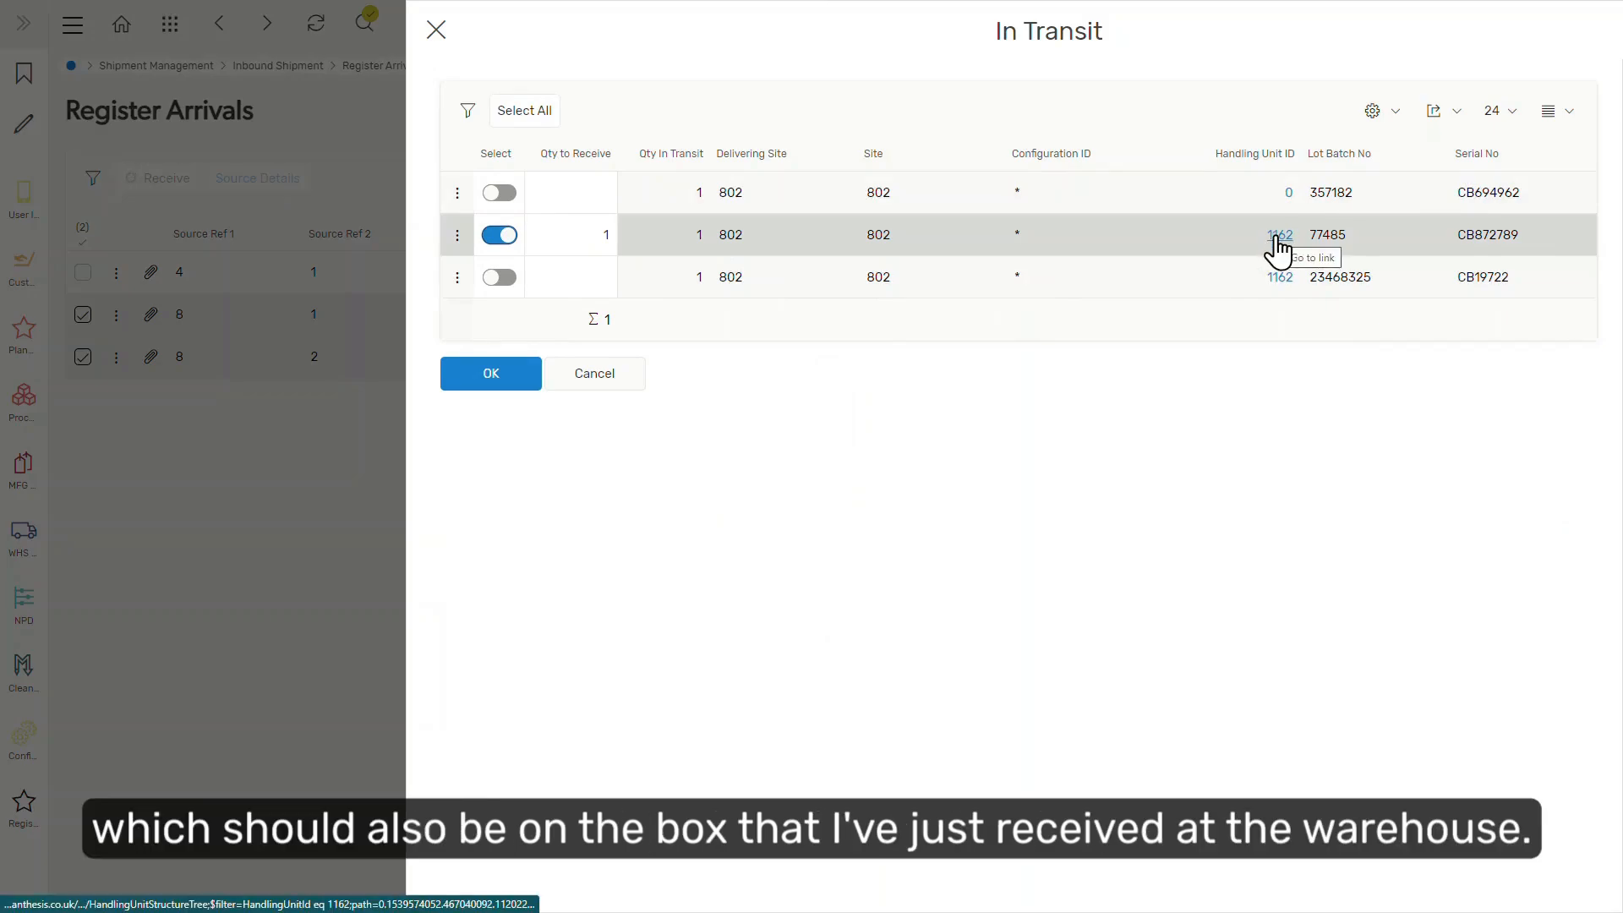
pyautogui.click(532, 378)
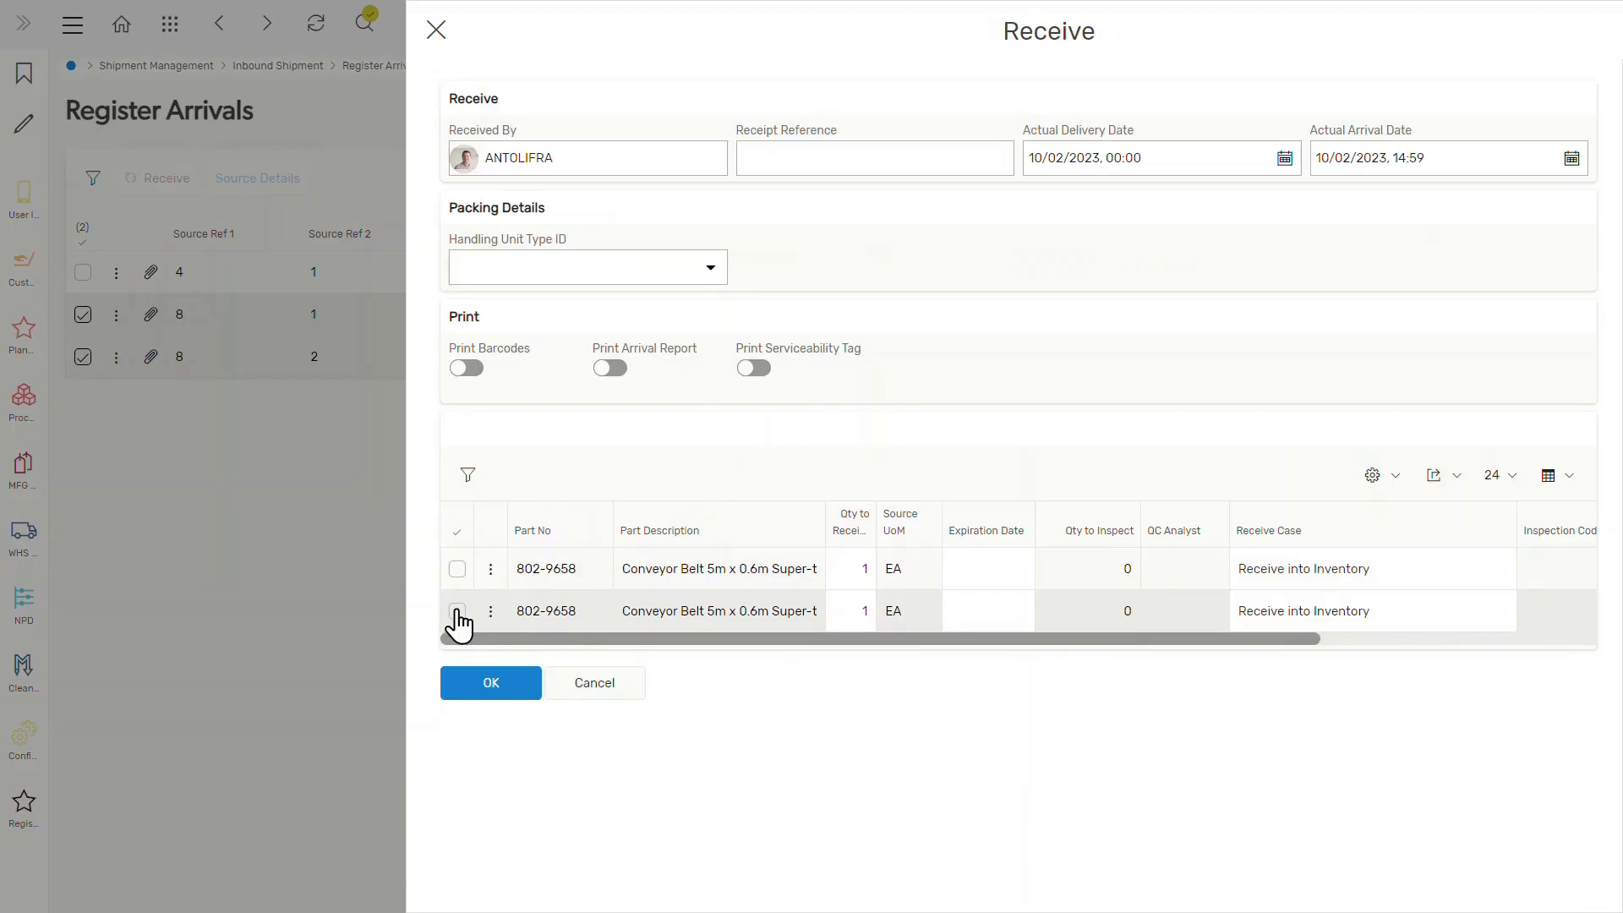
# Step: Match the second 802-9658 receipt line to in-transit serial CB19722, lot 23468325, in handling unit 1162
pyautogui.click(458, 611)
pyautogui.click(657, 473)
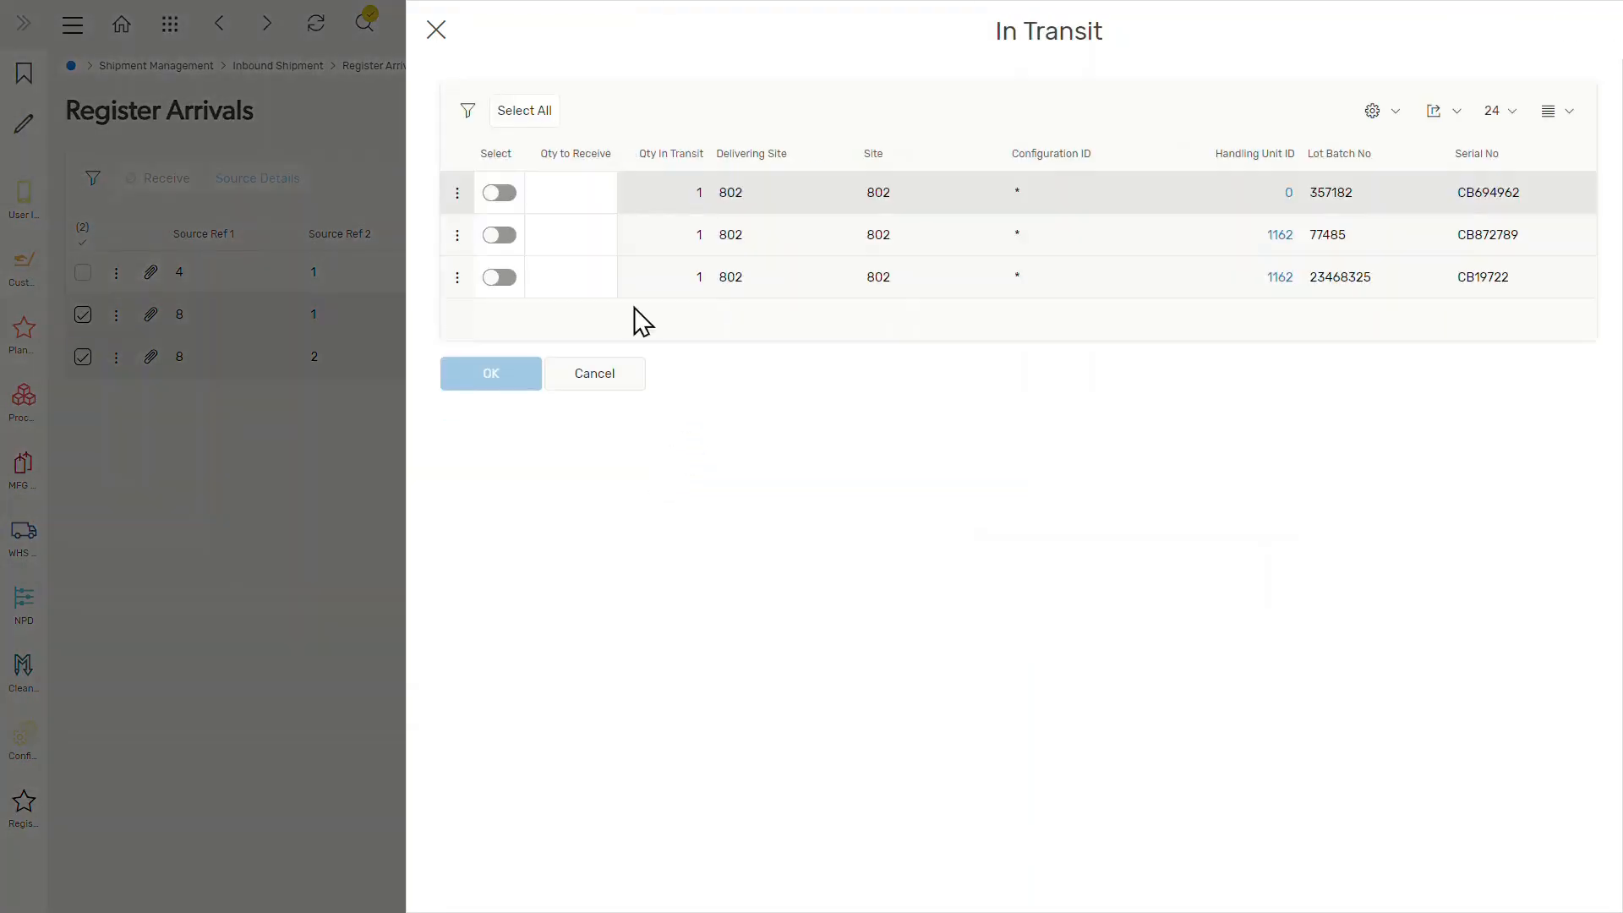
pyautogui.click(498, 279)
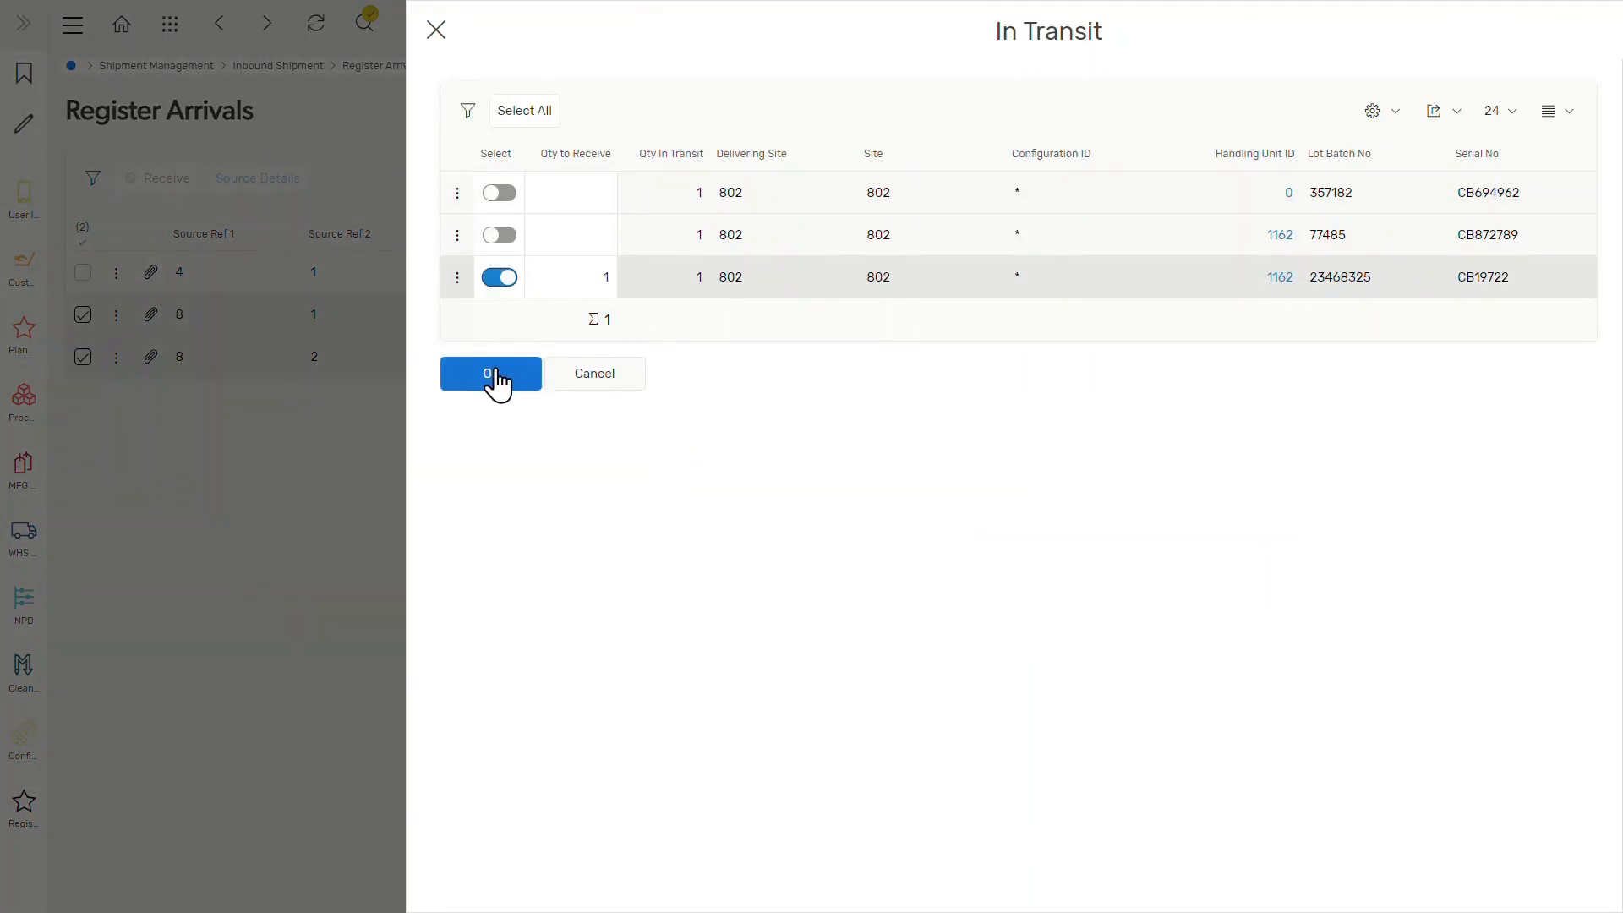
pyautogui.click(494, 376)
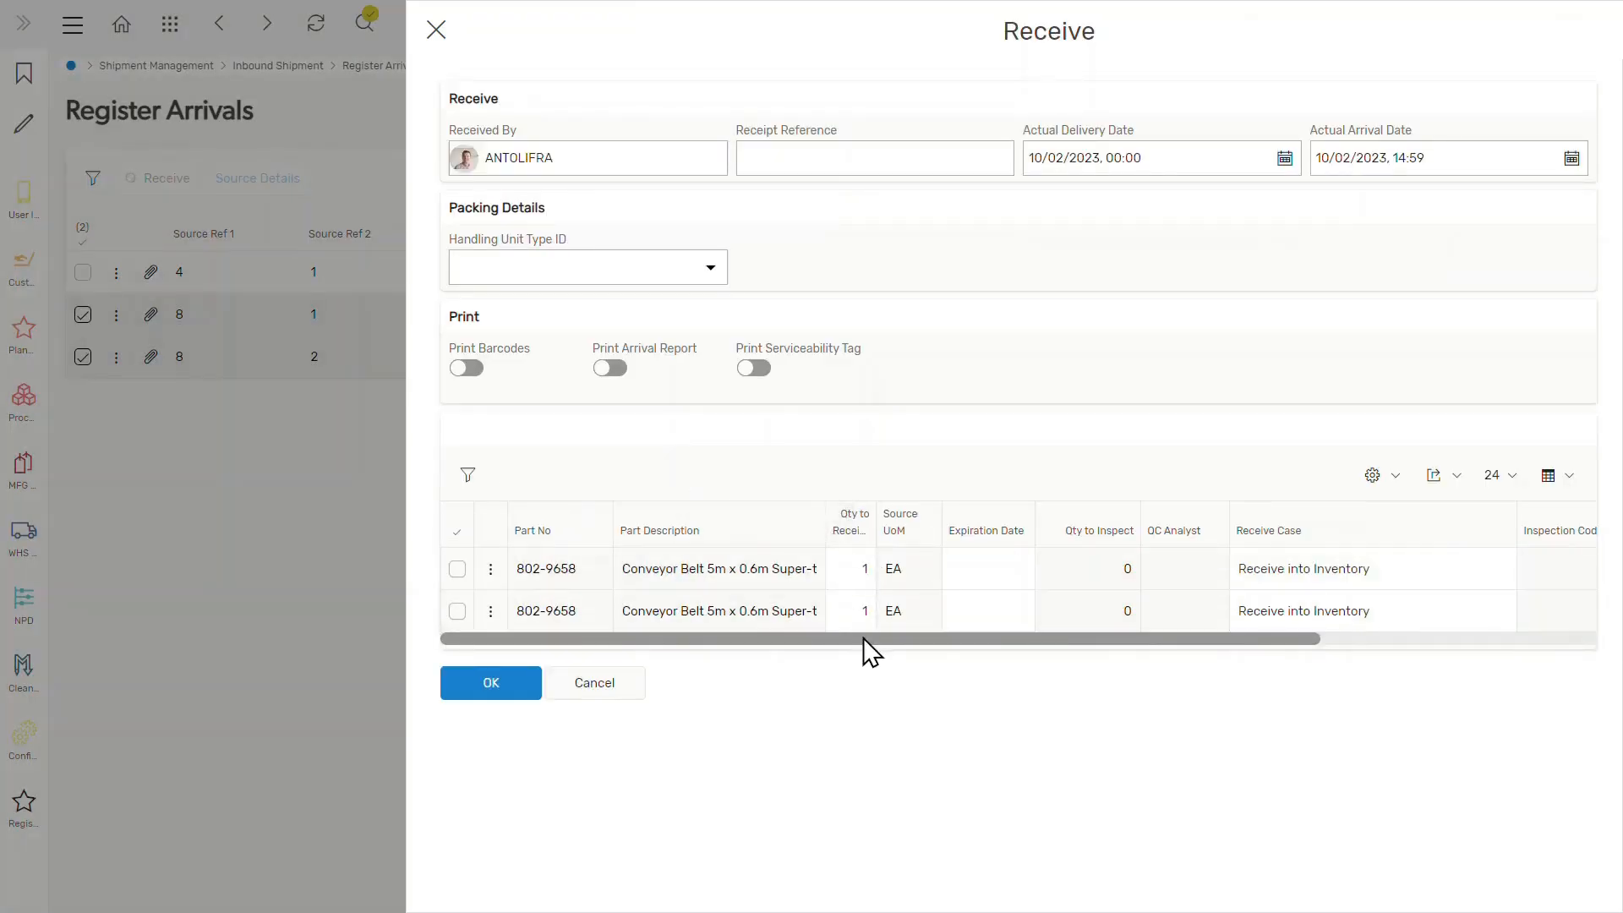
# Step: Check the location and lot numbers of both receipt lines and complete the receipt into inventory
pyautogui.moveTo(864, 637); pyautogui.dragTo(1300, 639)
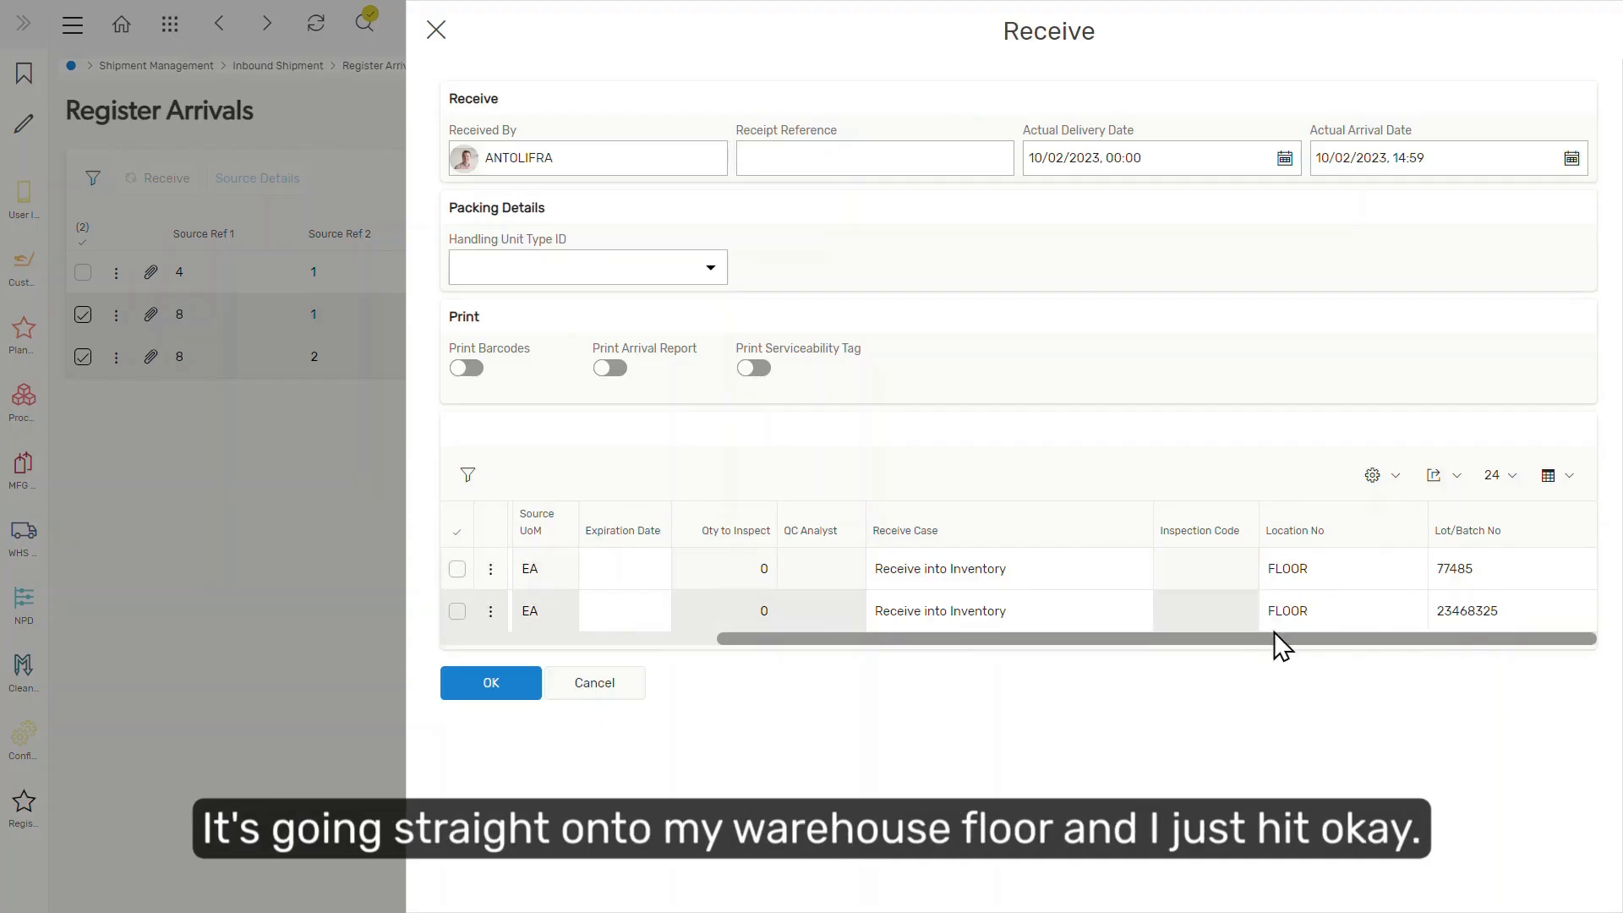
pyautogui.moveTo(1274, 632); pyautogui.dragTo(435, 658)
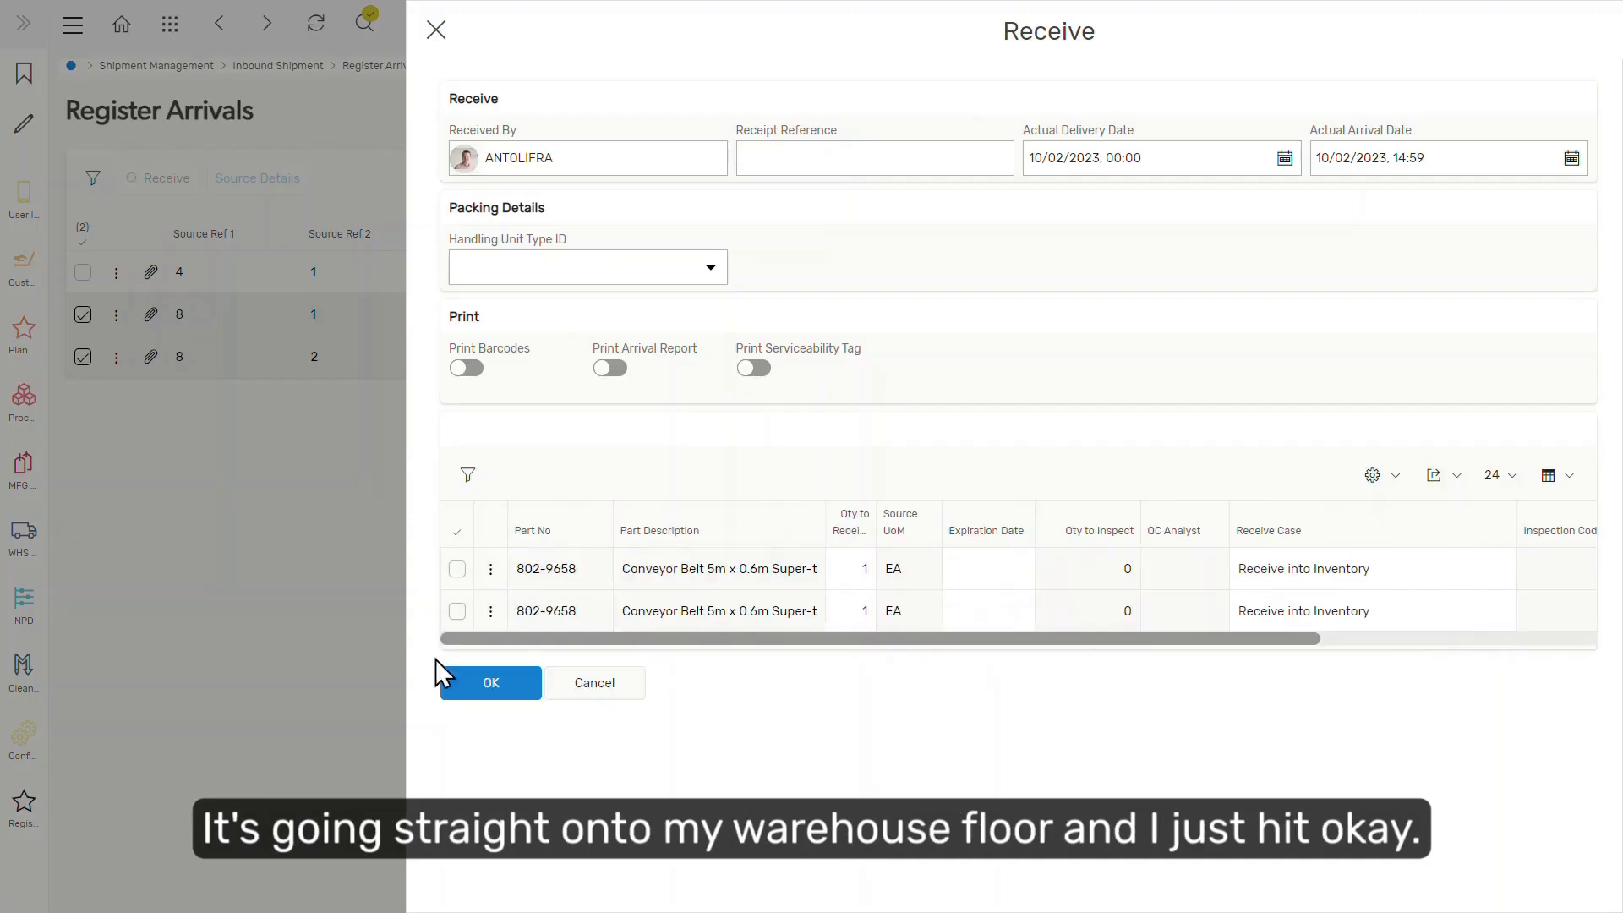
pyautogui.click(491, 683)
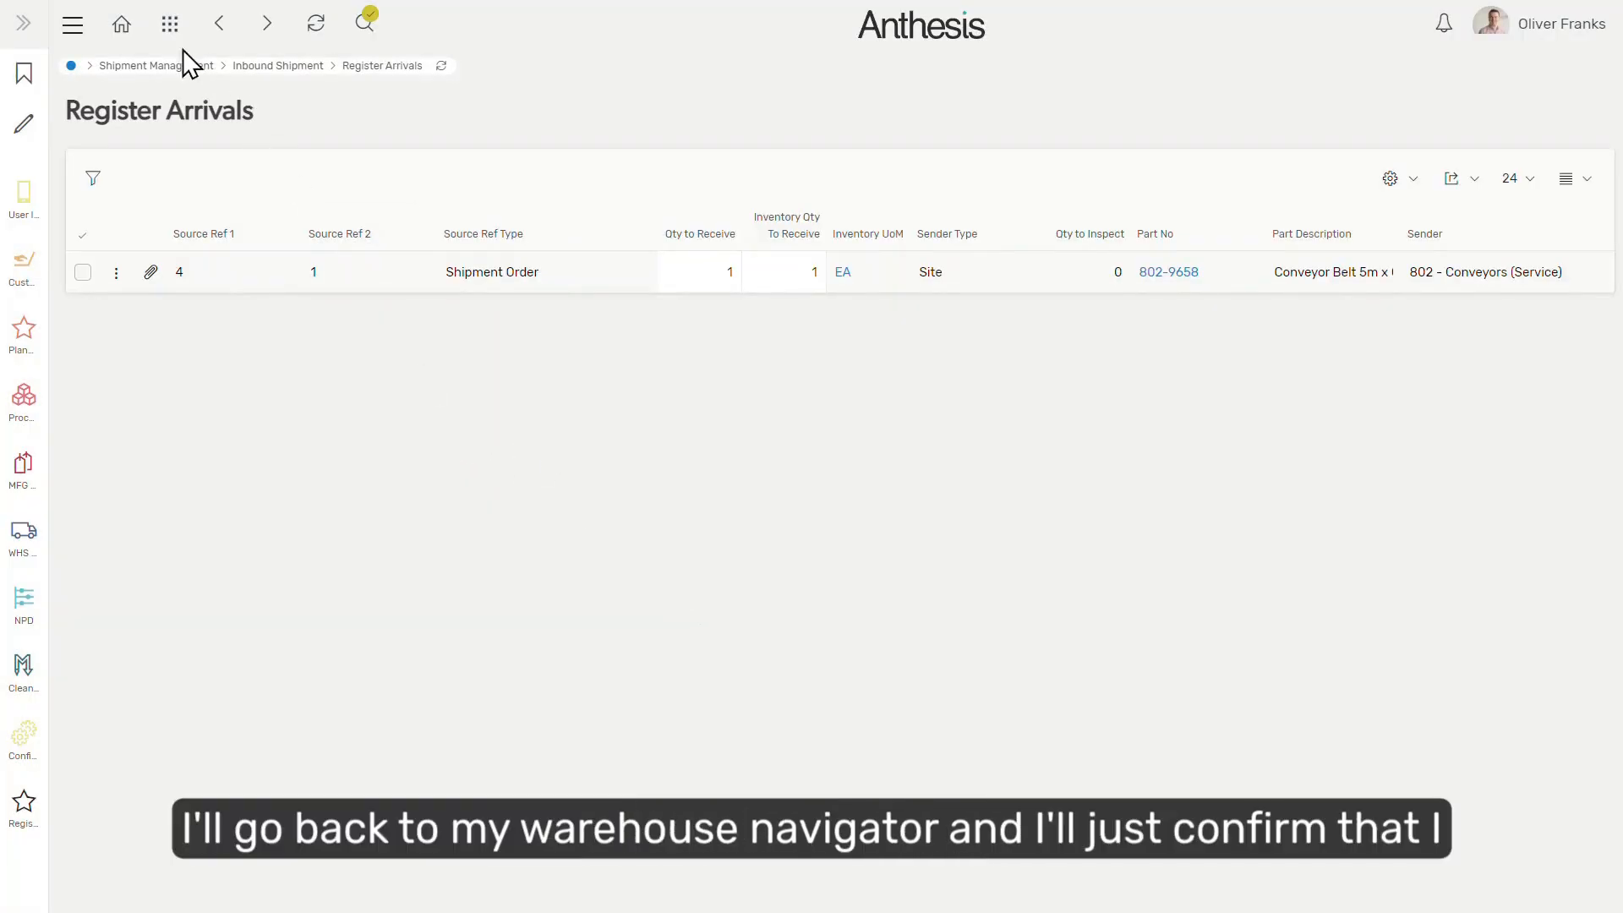
# Step: Return to the Warehouse Navigator and examine the parts in stock for Warehouse K-SPARES
pyautogui.click(170, 27)
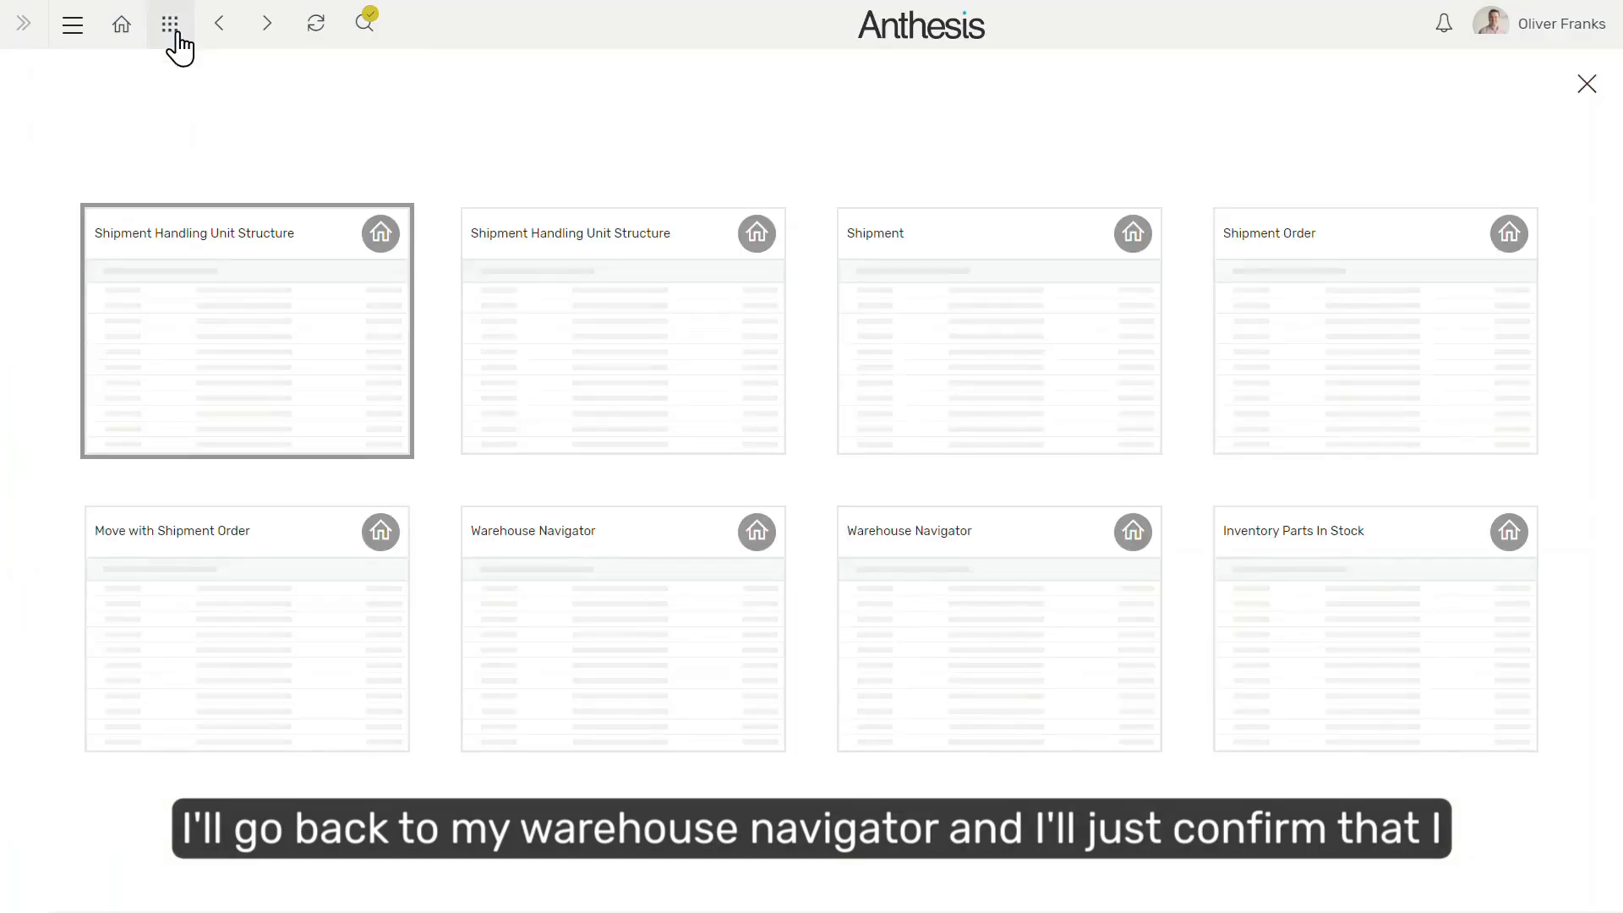
pyautogui.click(617, 609)
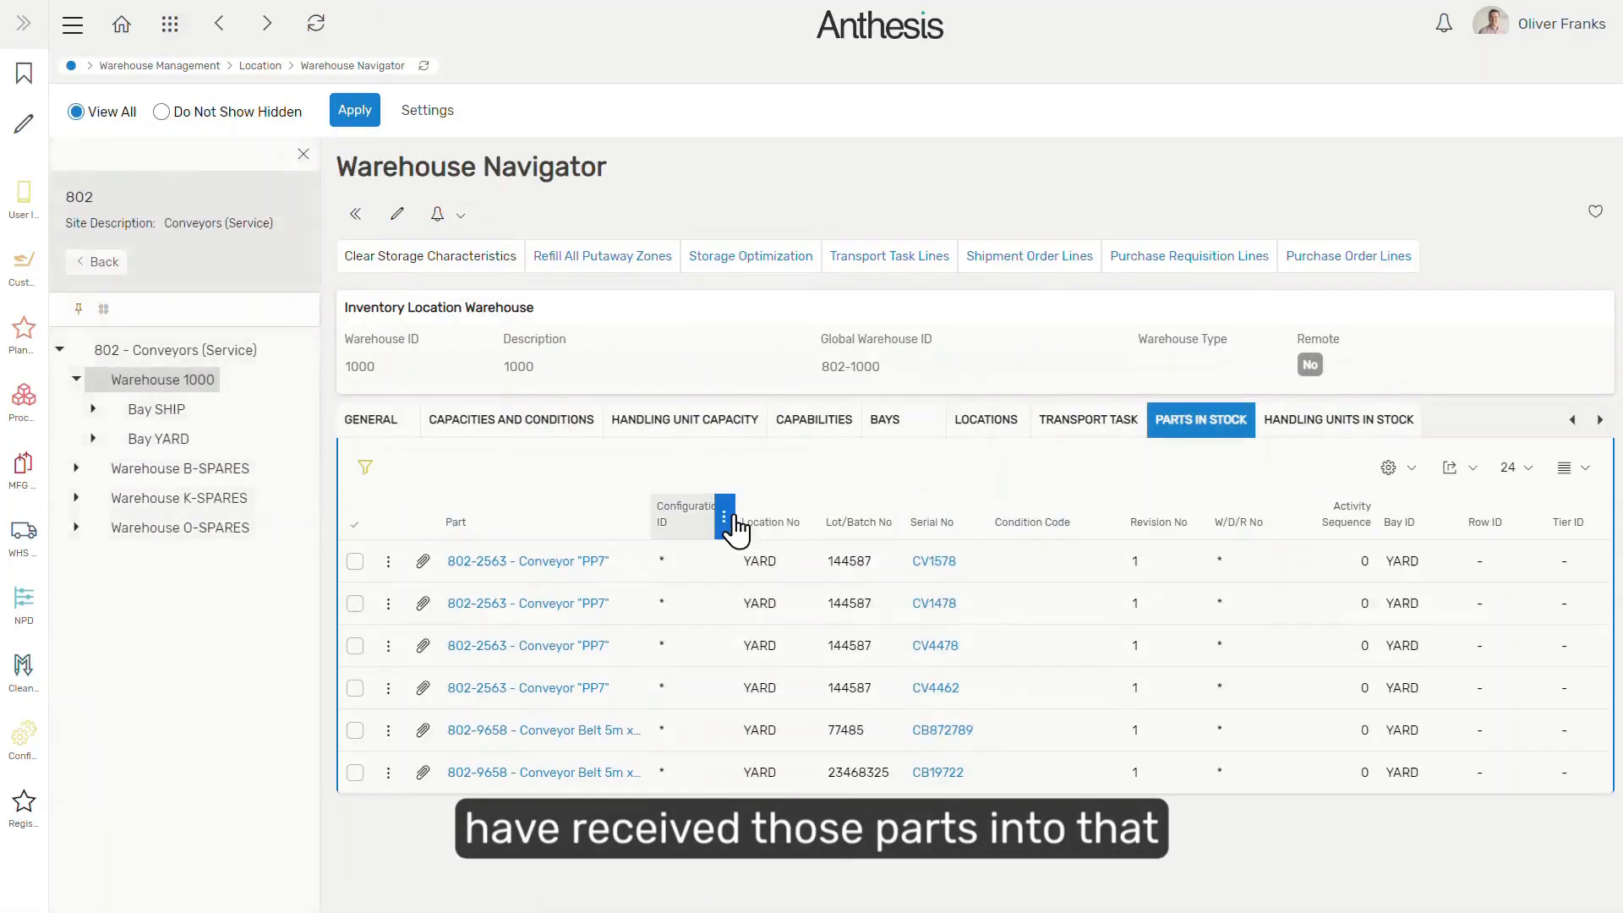
pyautogui.click(226, 498)
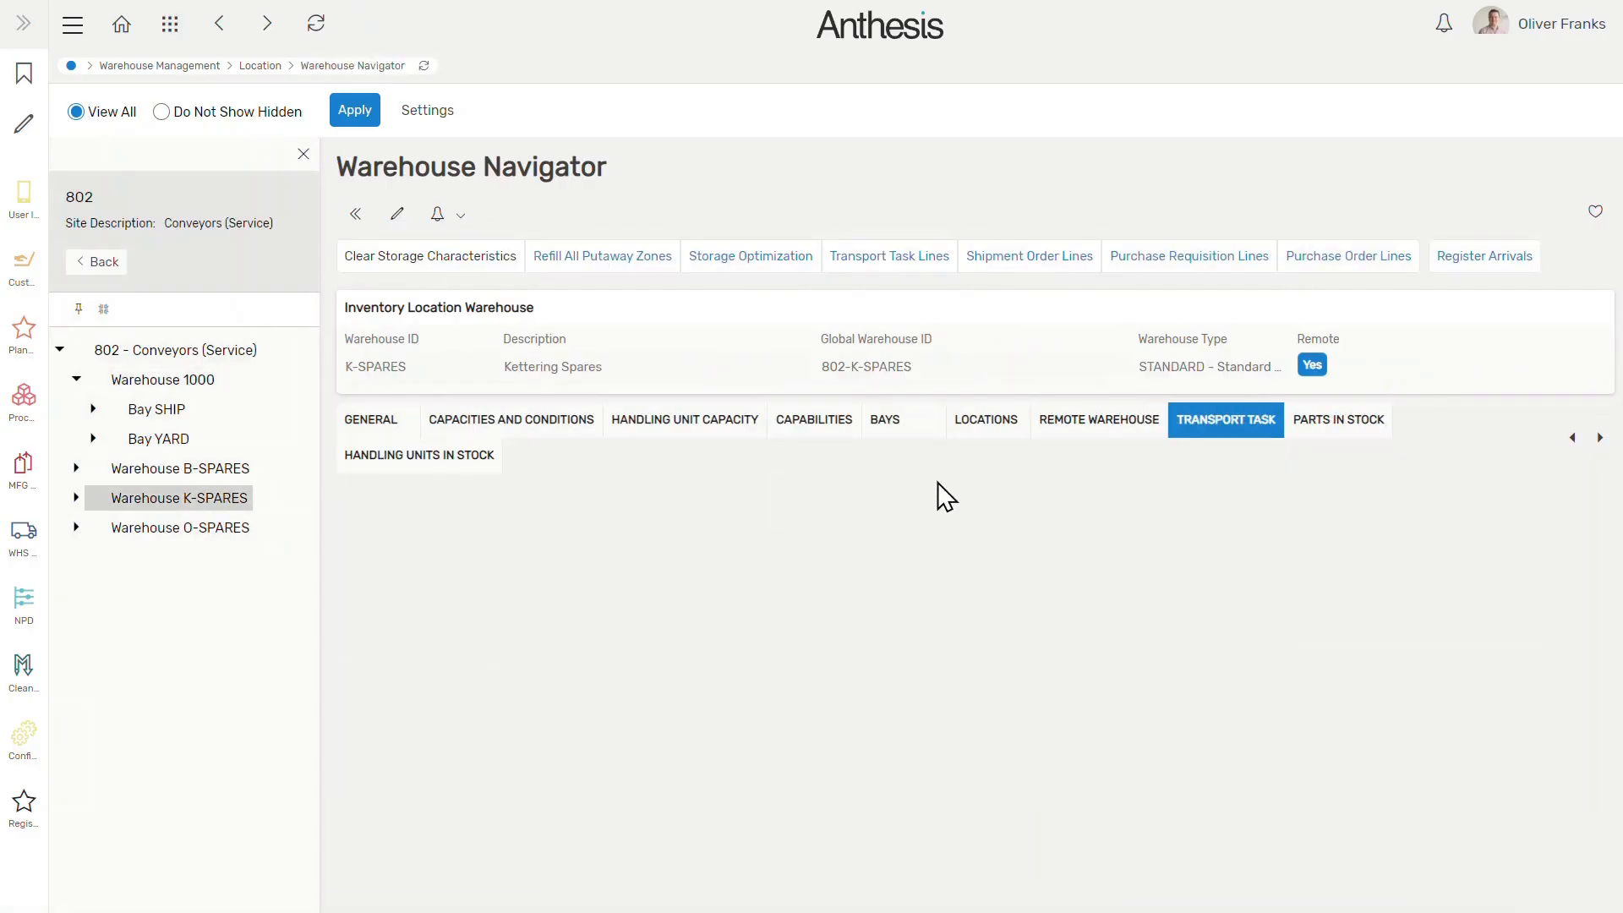
pyautogui.click(1313, 422)
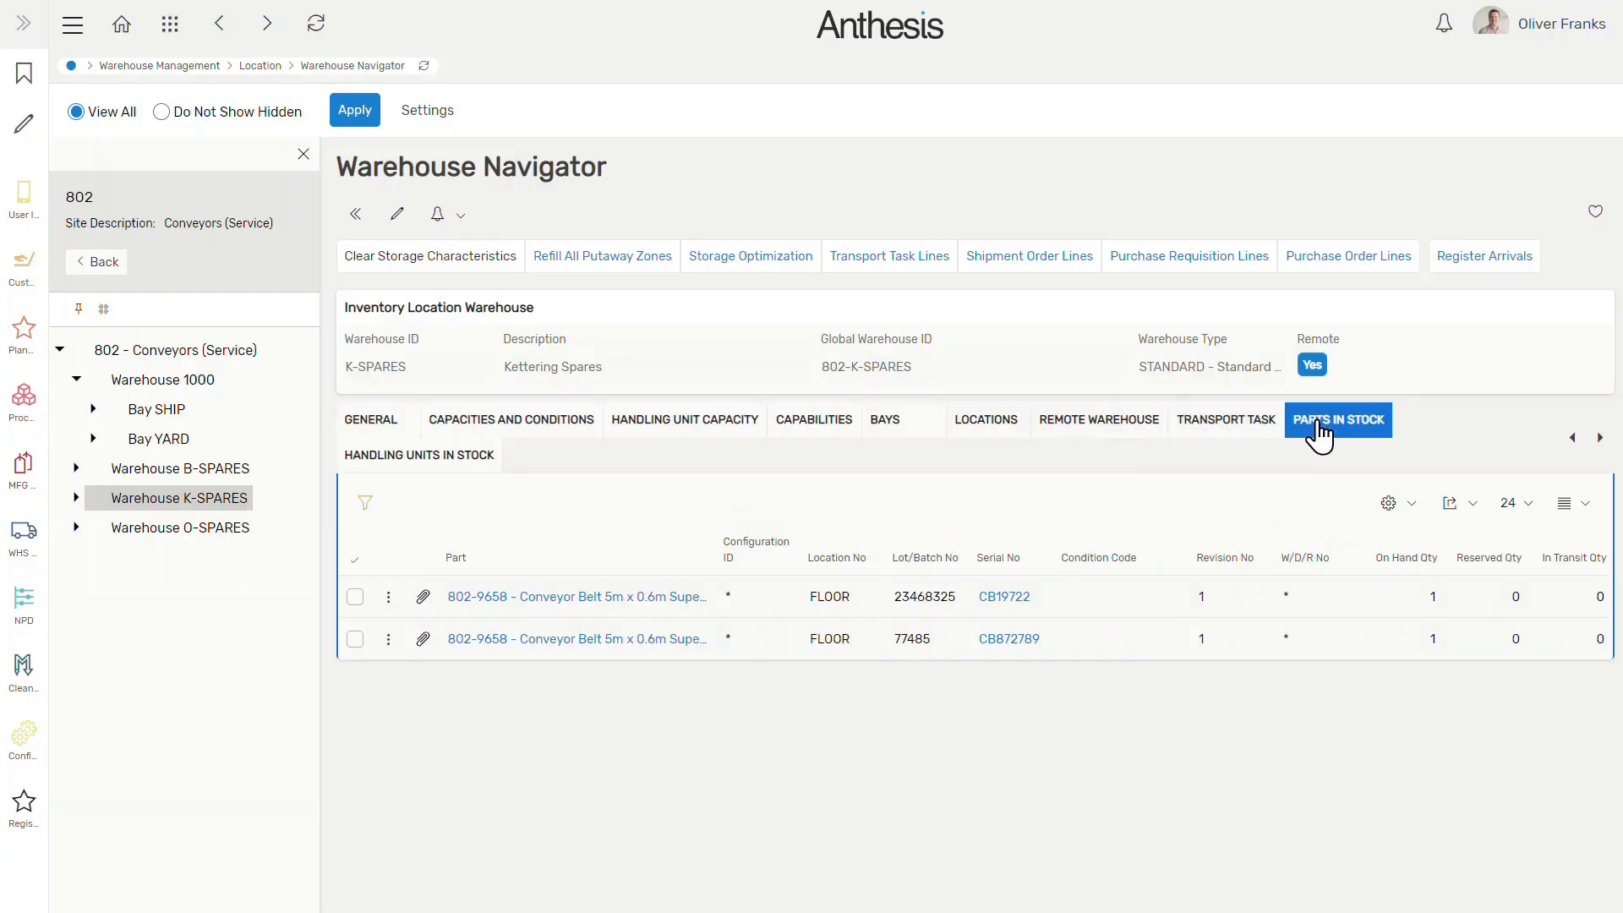